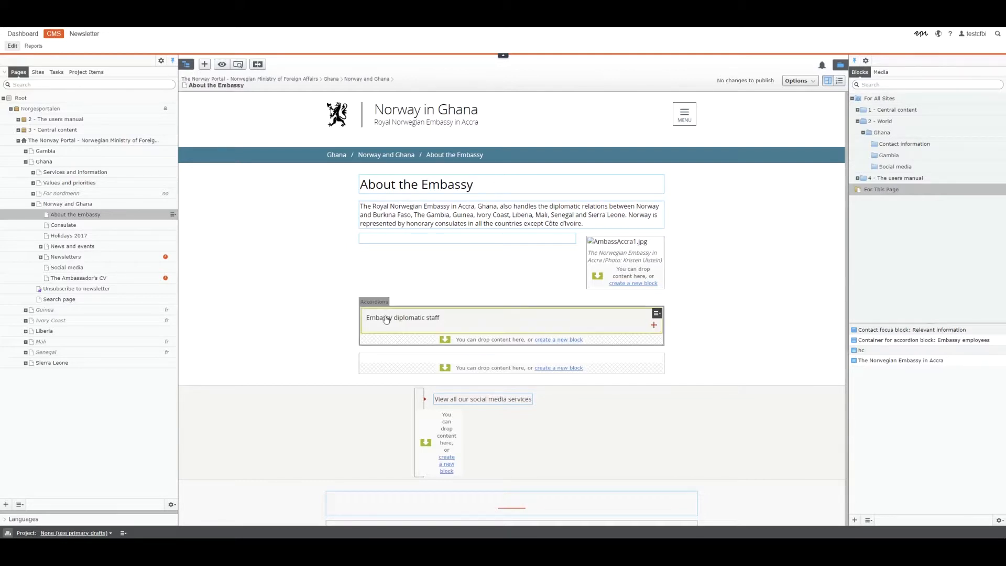
# Open the context menu of the Embassy diplomatic staff accordion block on About the Embassy
pyautogui.click(657, 315)
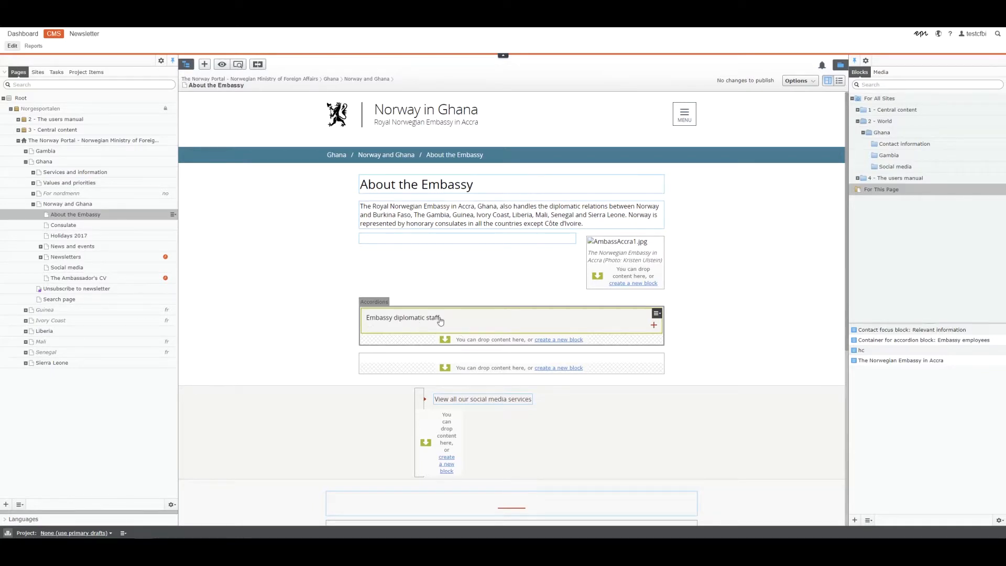
pyautogui.click(657, 314)
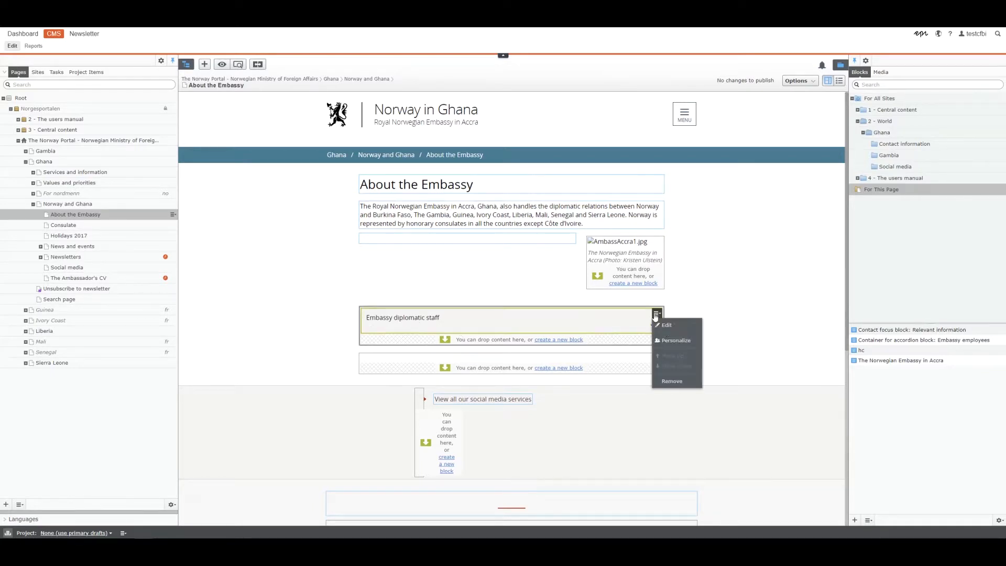
pyautogui.click(667, 326)
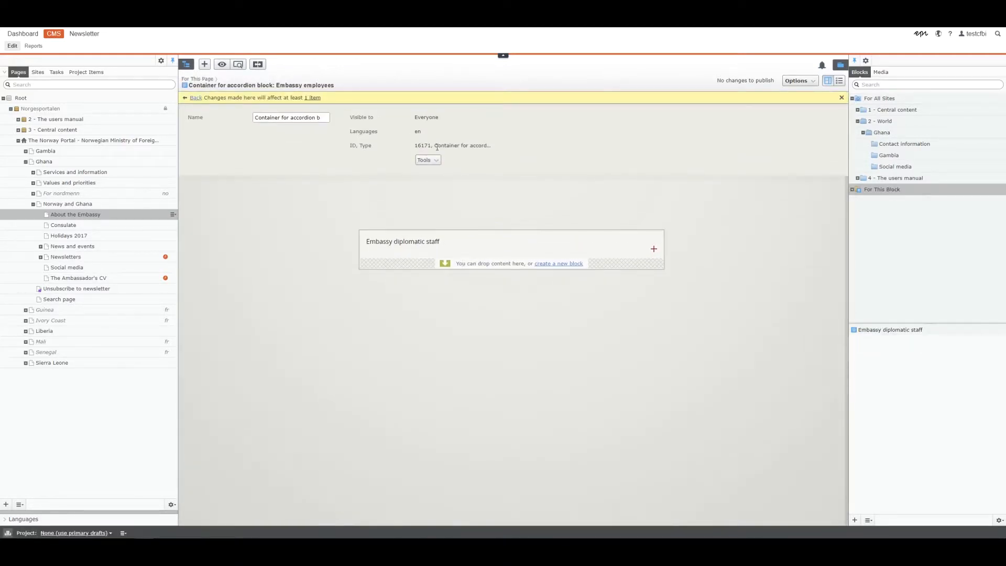
pyautogui.moveTo(436, 148); pyautogui.dragTo(459, 147)
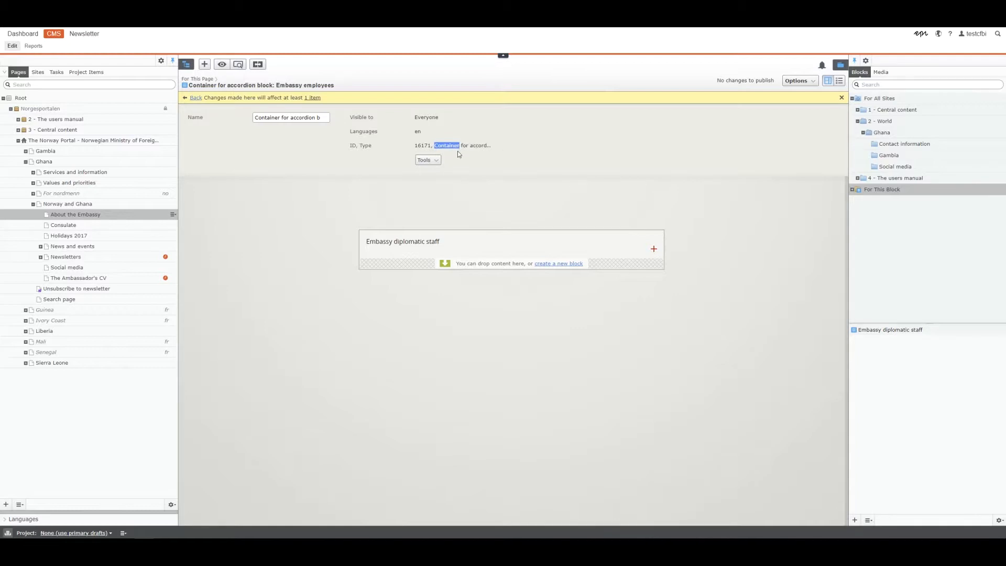
pyautogui.click(657, 237)
pyautogui.click(674, 249)
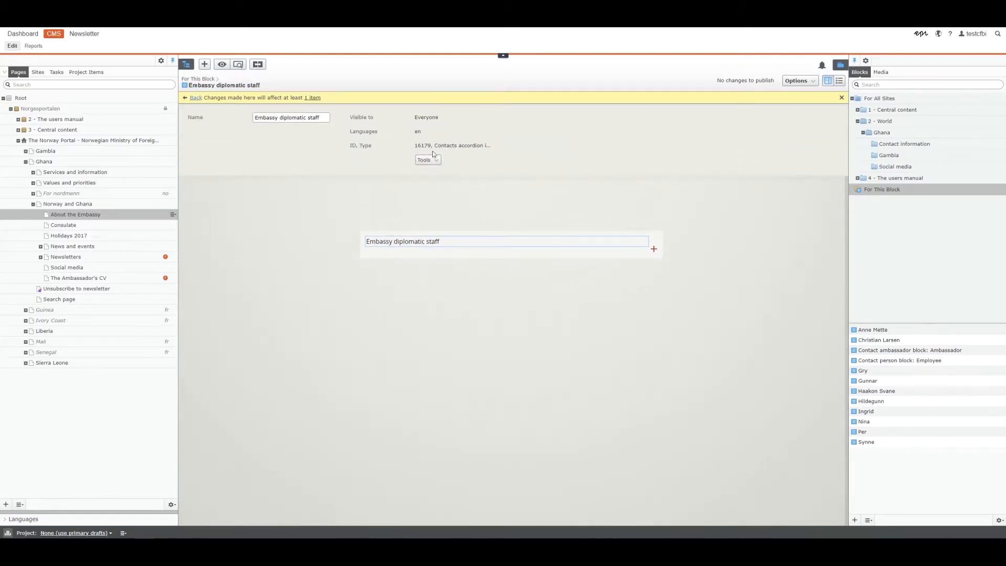
pyautogui.moveTo(435, 145); pyautogui.dragTo(485, 146)
pyautogui.click(725, 256)
pyautogui.hotkey('alt', 'Left')
pyautogui.hotkey('alt', 'Left')
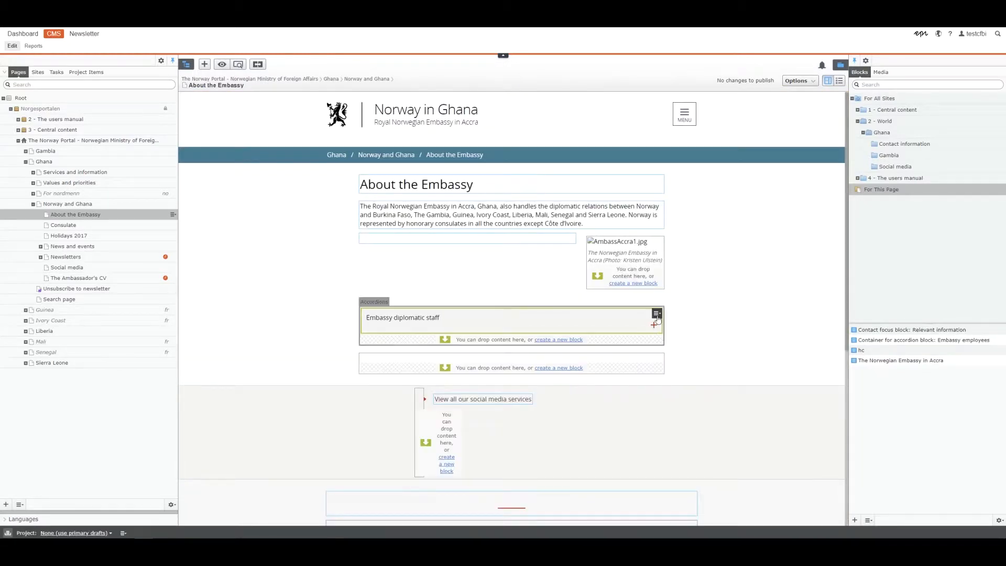
# Edit the accordion container block and show its For This Block folder
pyautogui.click(657, 313)
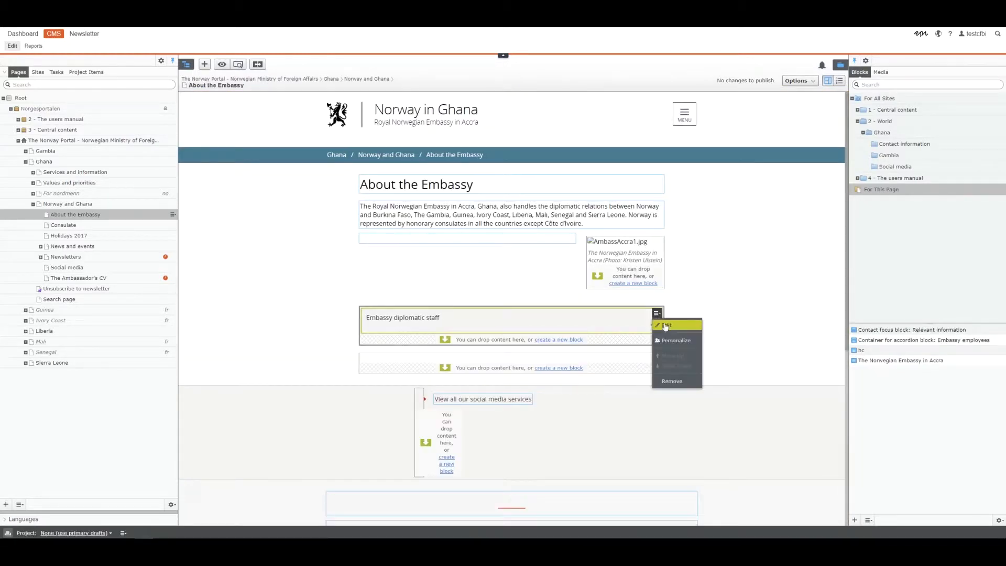
pyautogui.click(666, 325)
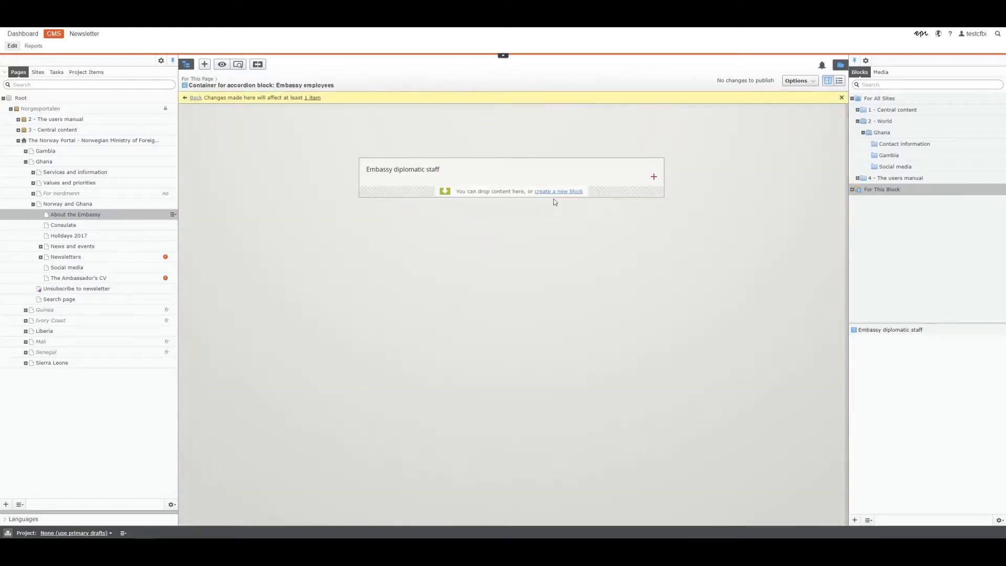
pyautogui.doubleClick(442, 146)
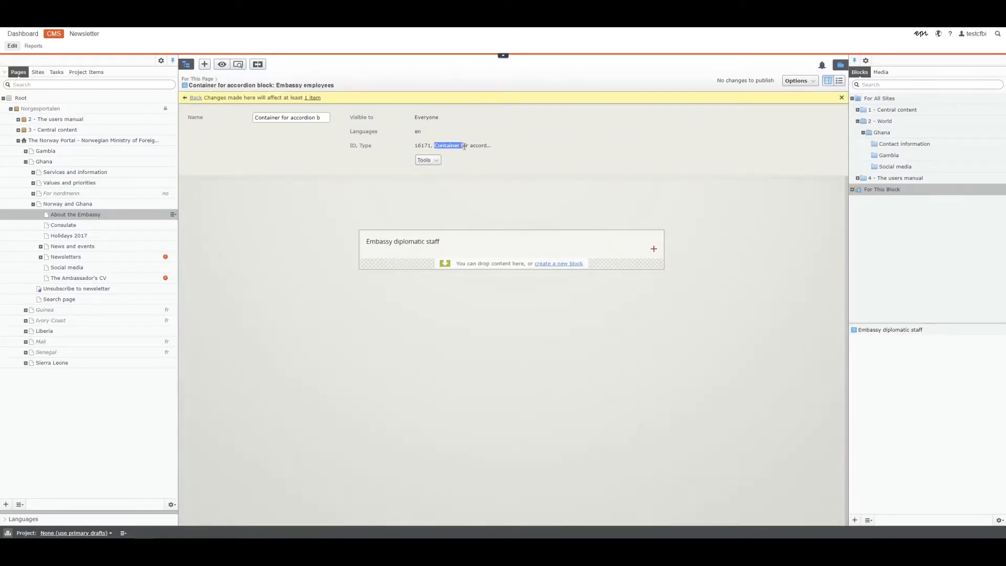
pyautogui.click(881, 191)
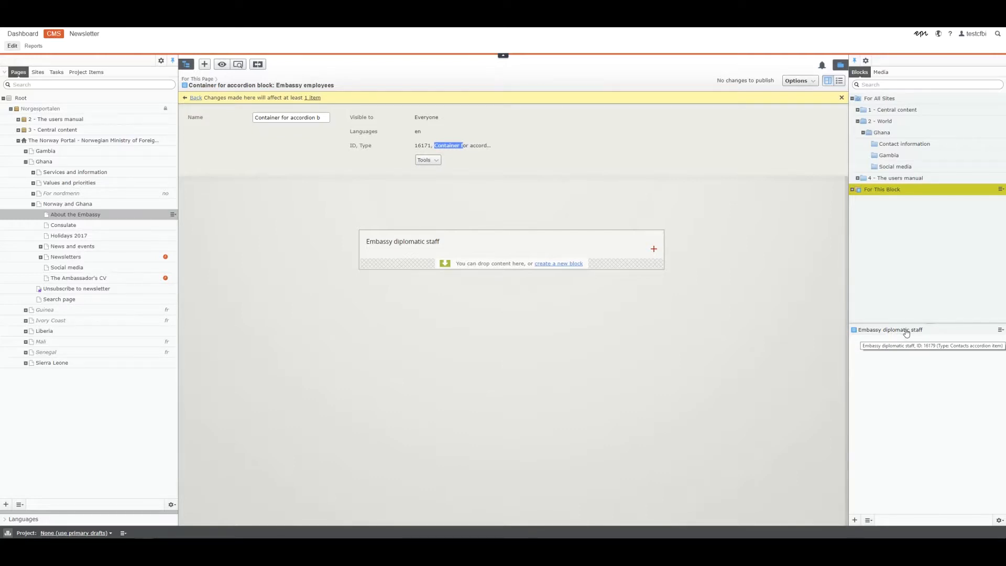
# Cut the Embassy diplomatic staff block and go back to About the Embassy
pyautogui.click(1000, 330)
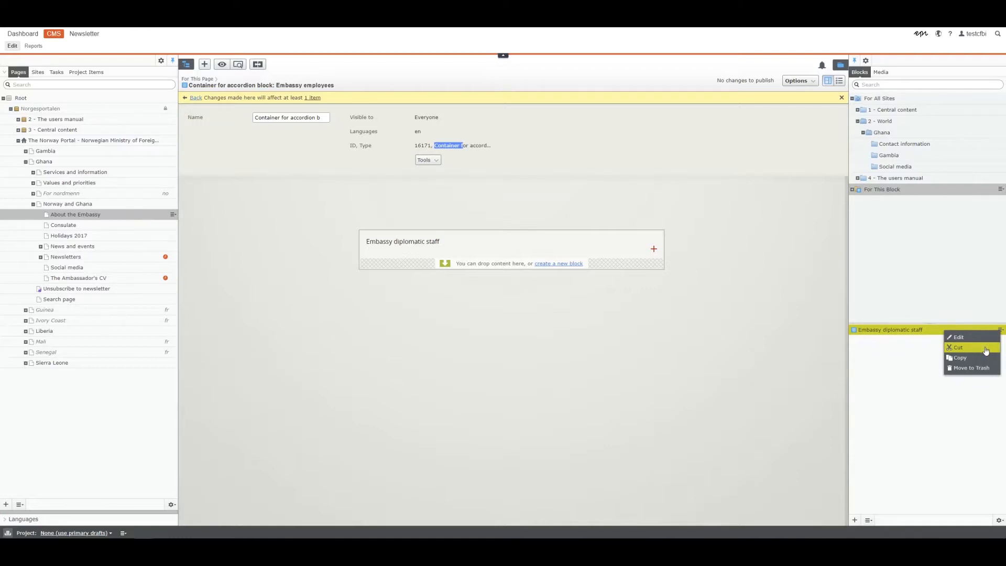
pyautogui.click(987, 350)
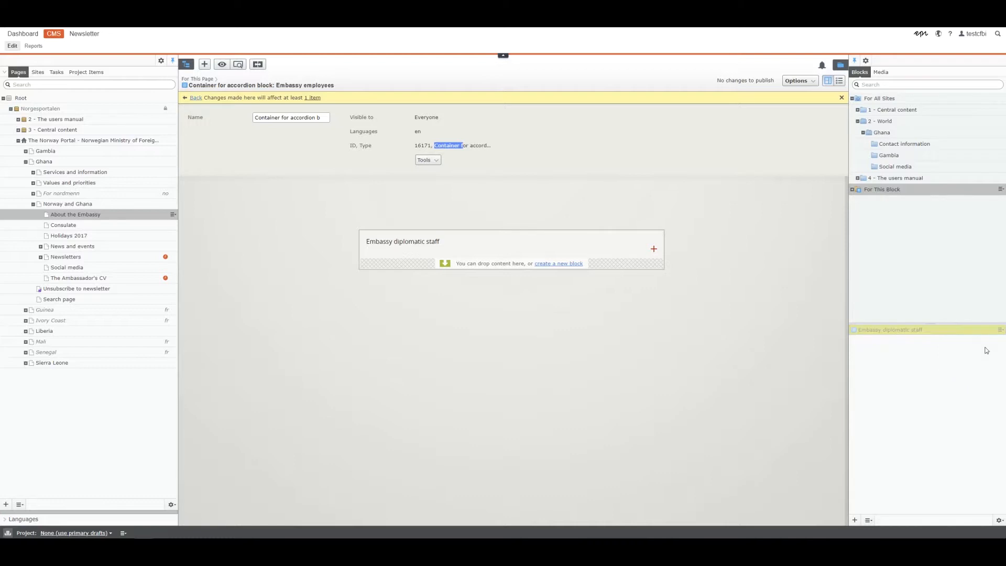
pyautogui.click(195, 97)
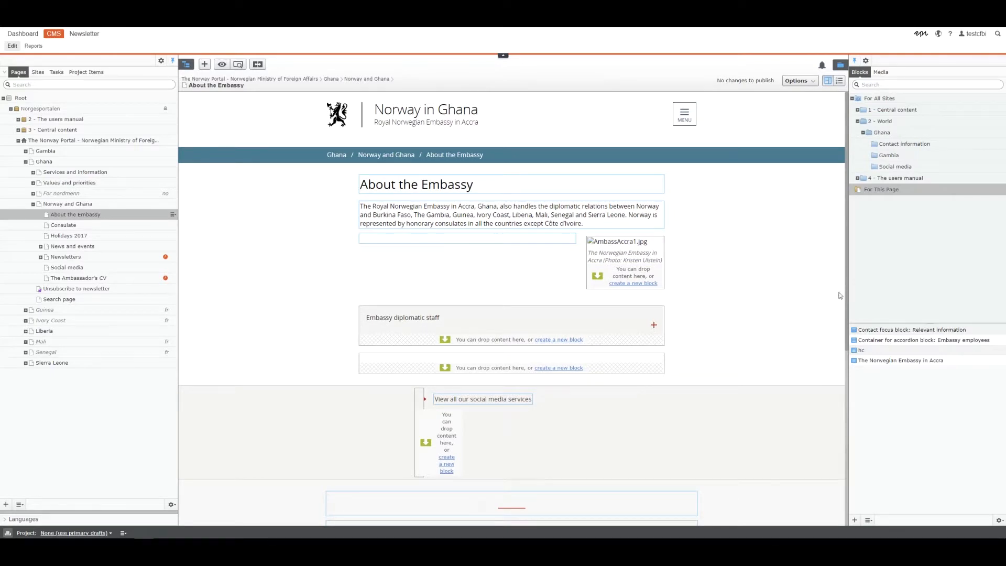
# Paste the Embassy diplomatic staff block into the For This Page folder, confirming the move
pyautogui.click(883, 191)
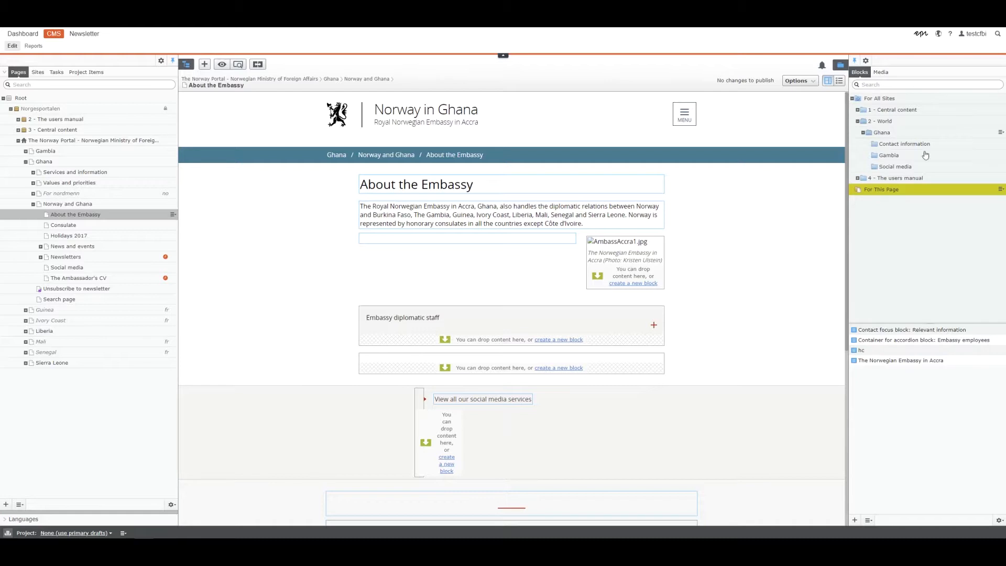
pyautogui.click(1001, 189)
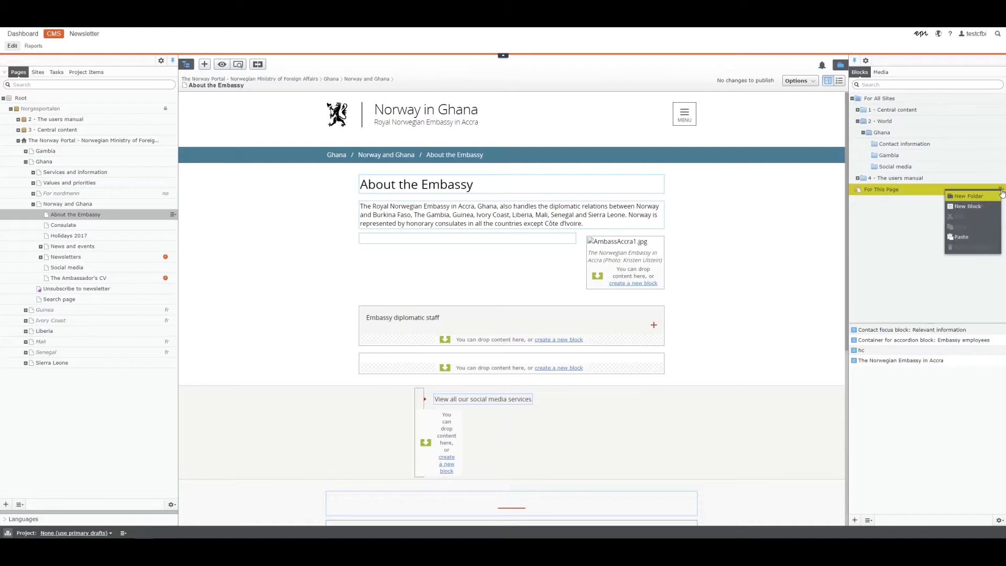
pyautogui.click(985, 238)
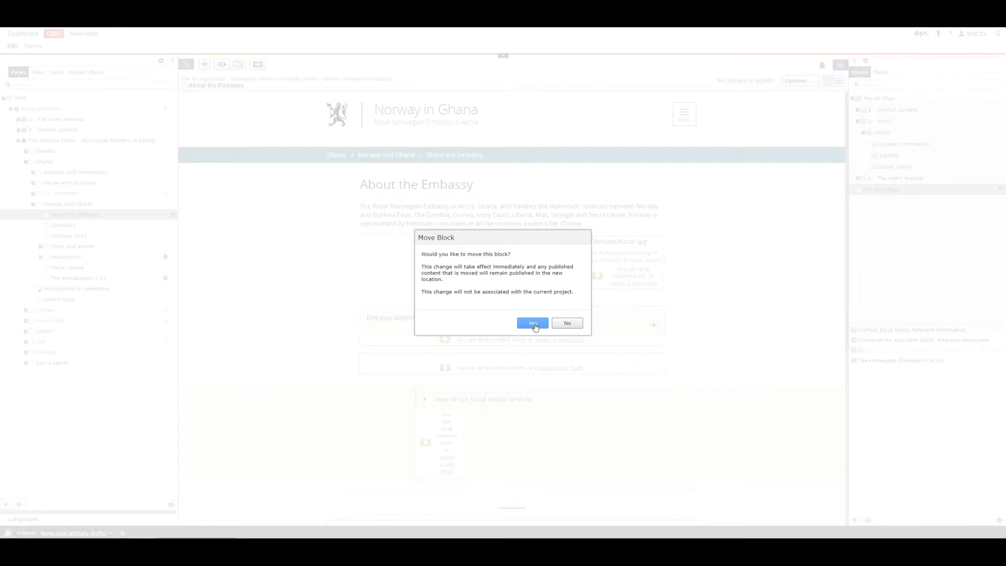
pyautogui.click(534, 324)
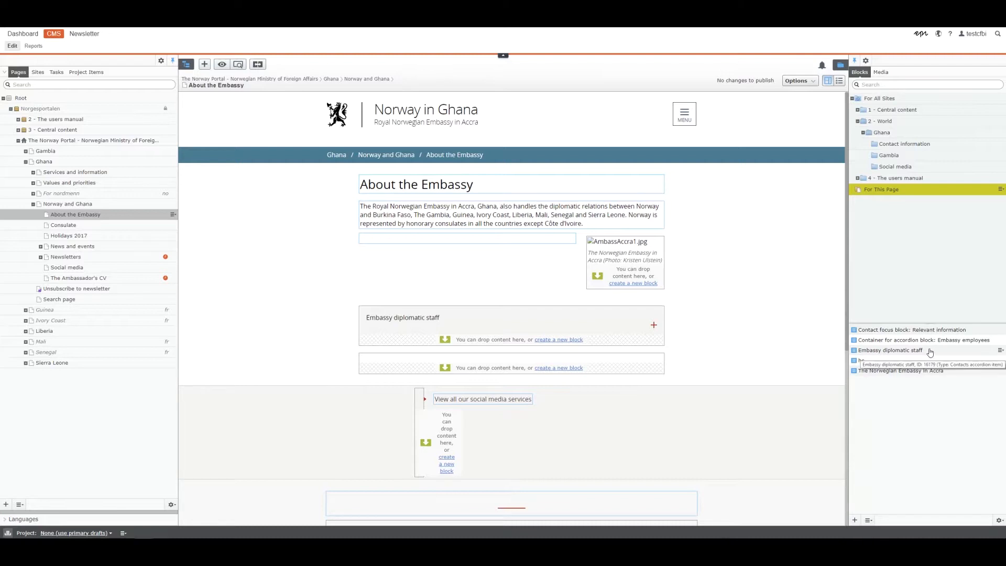
# Drag the block into the accordion, remove the duplicate staff item, and publish the page
pyautogui.moveTo(930, 352); pyautogui.dragTo(630, 336)
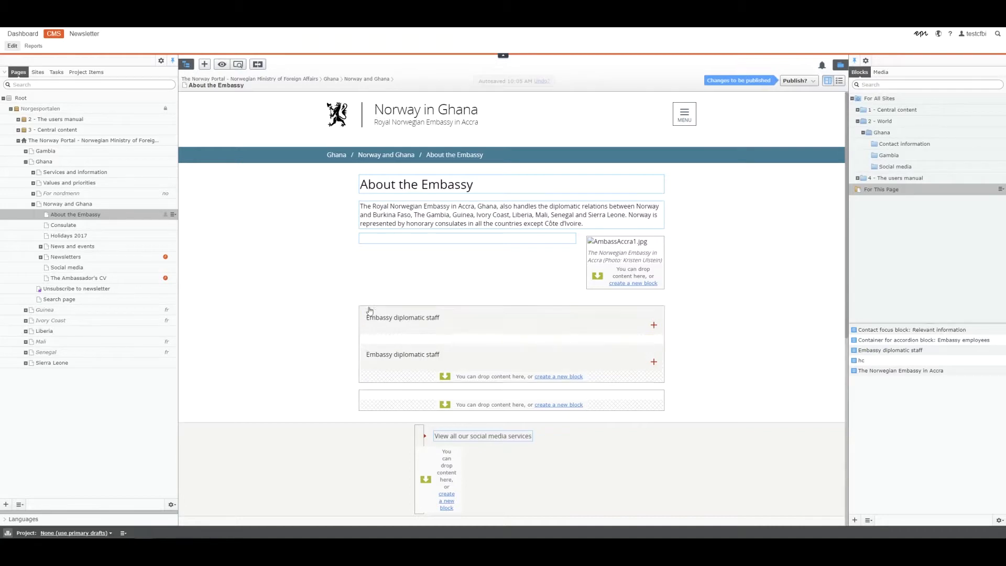
pyautogui.click(656, 313)
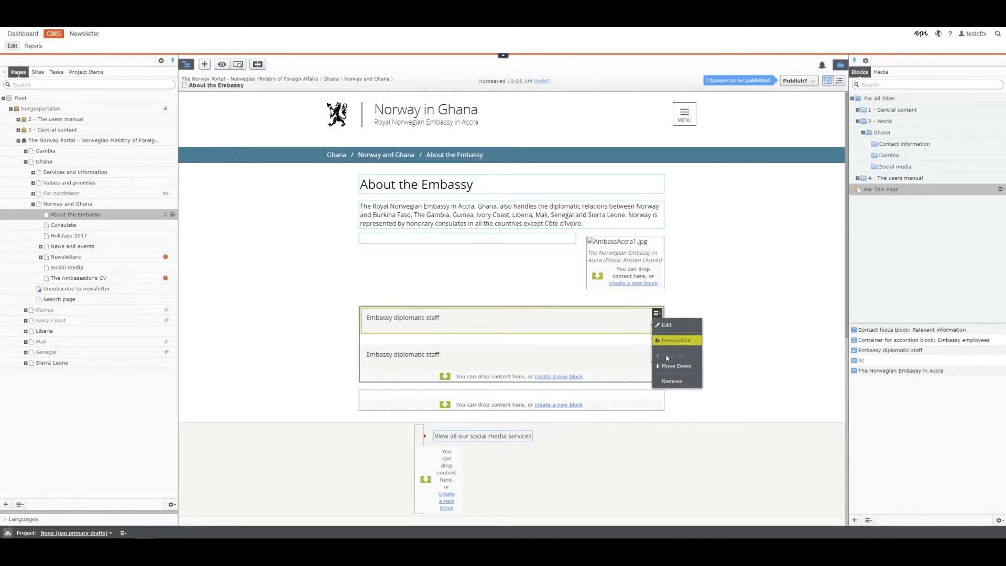
pyautogui.click(671, 382)
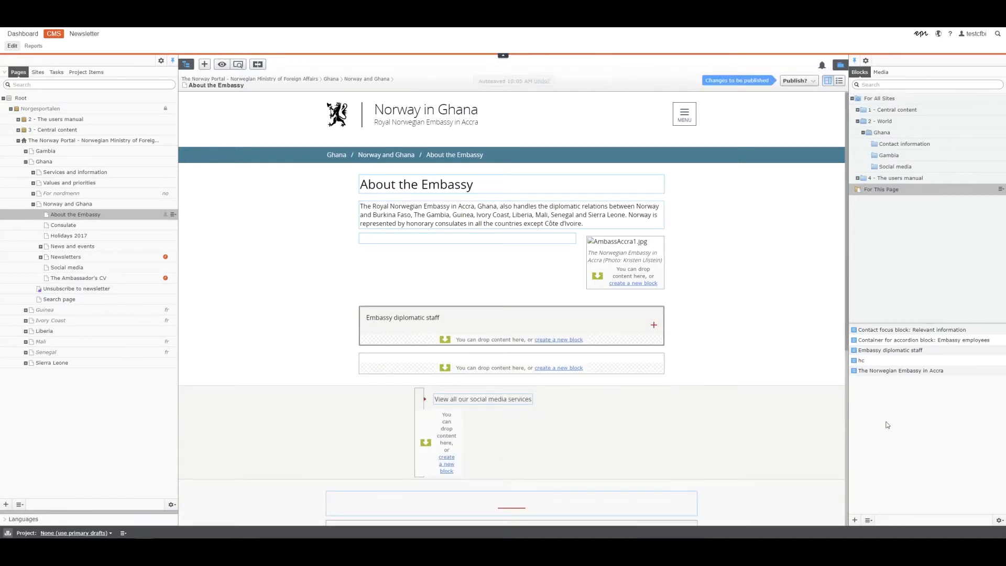
pyautogui.click(794, 81)
pyautogui.click(790, 117)
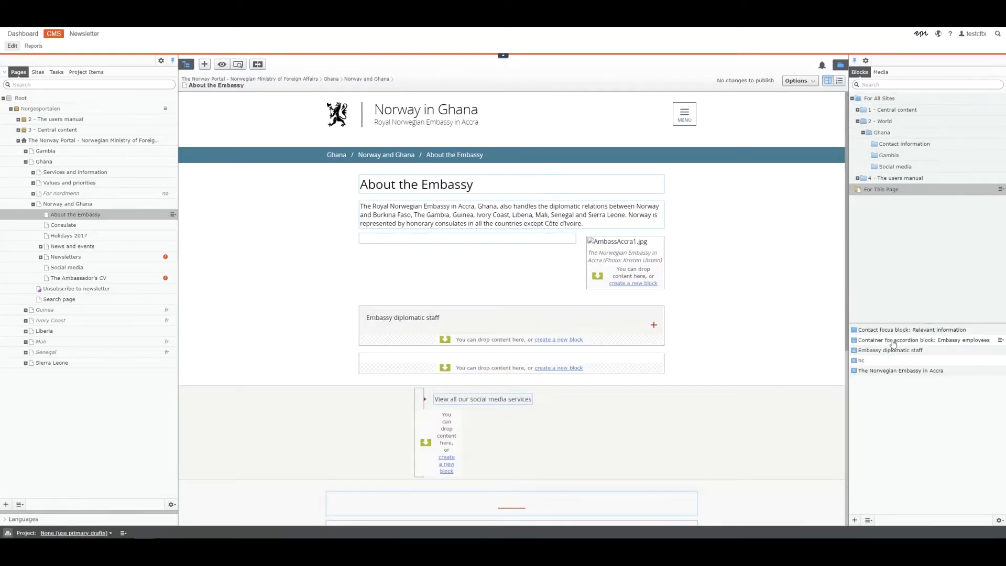
# Move 'Container for accordion block: Embassy employees' to the trash and confirm
pyautogui.click(894, 341)
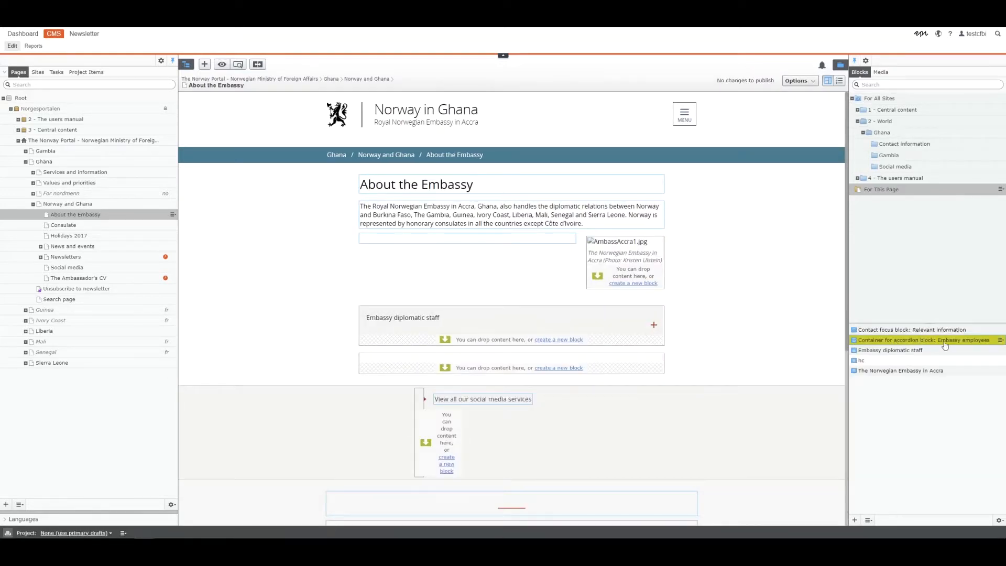
pyautogui.click(873, 332)
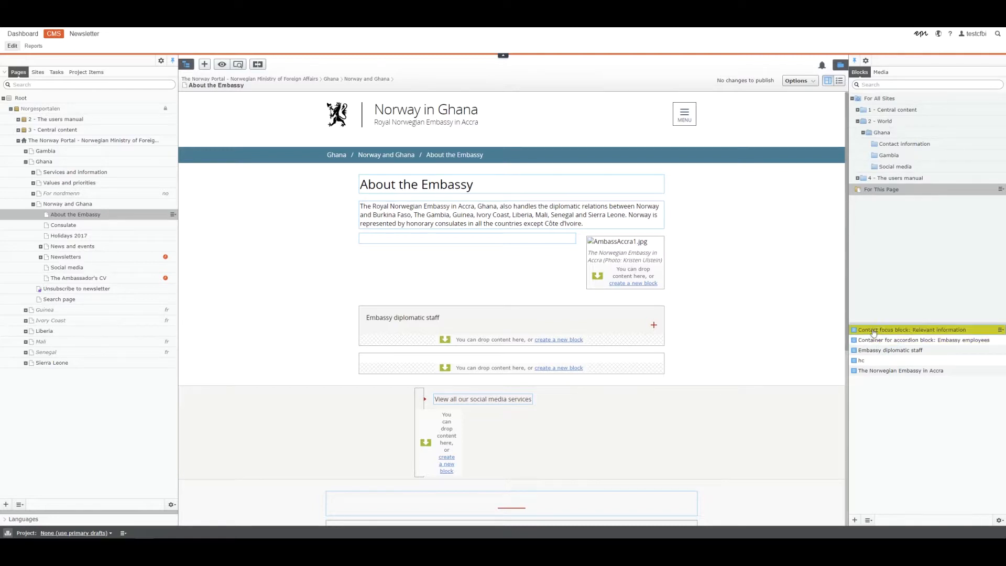
pyautogui.click(859, 352)
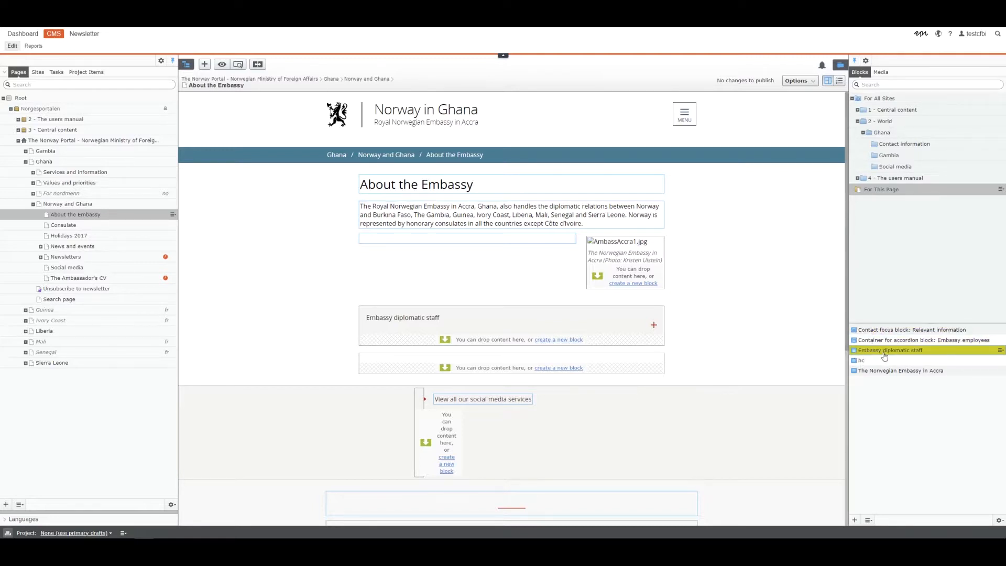
pyautogui.click(923, 341)
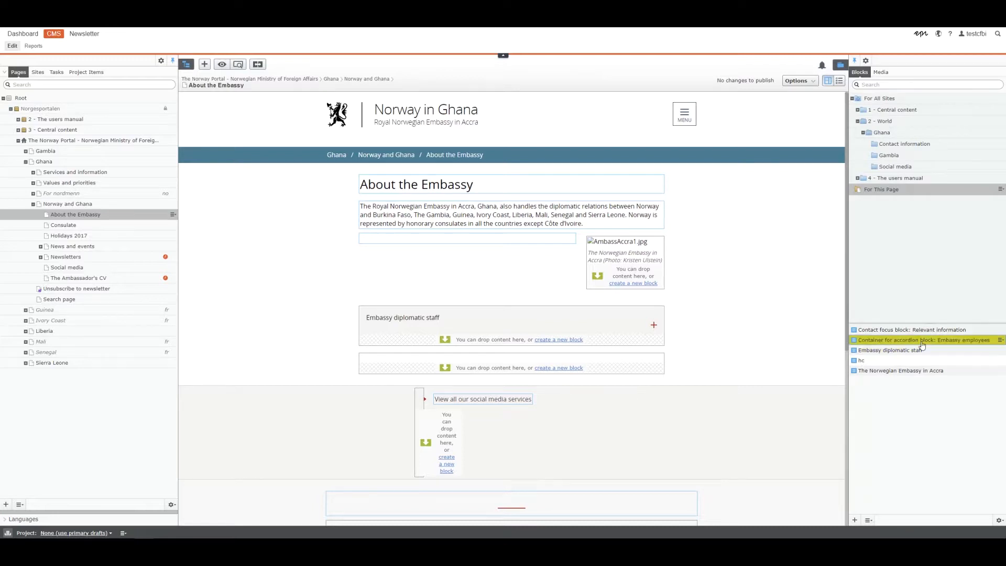
pyautogui.click(1000, 340)
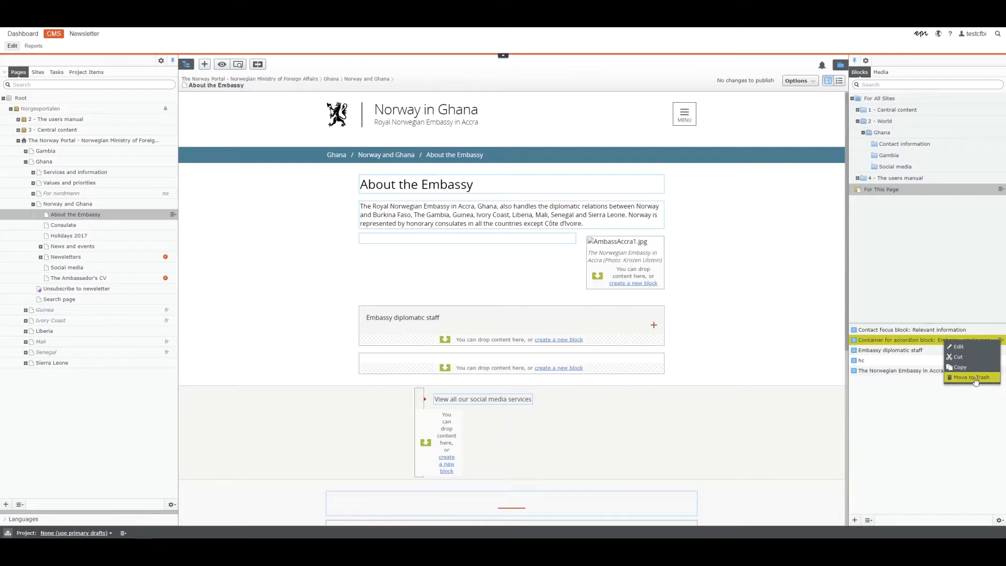
pyautogui.click(972, 378)
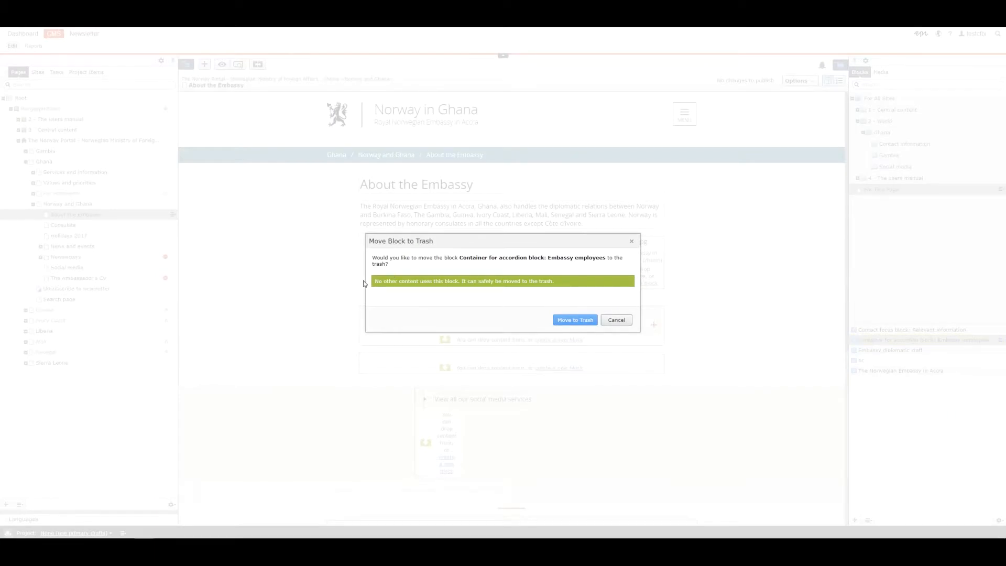
pyautogui.moveTo(374, 282); pyautogui.dragTo(590, 275)
pyautogui.click(589, 313)
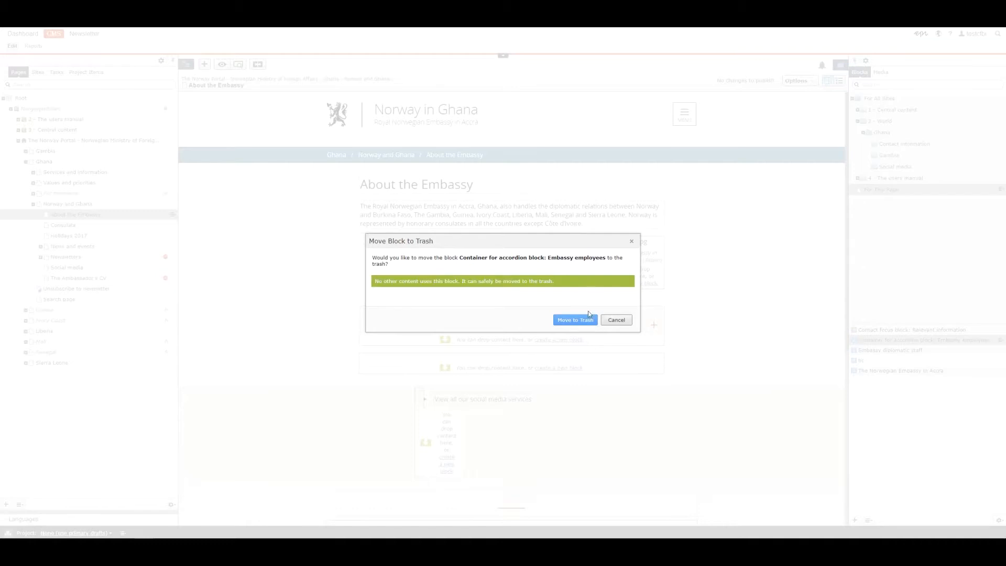
pyautogui.click(584, 321)
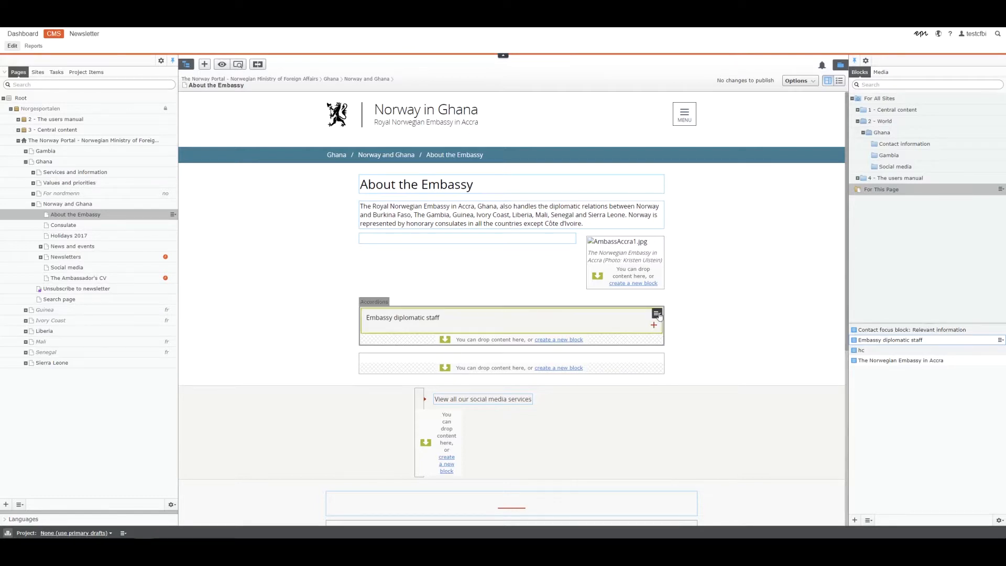
# Edit the Embassy diplomatic staff block from its menu on the page
pyautogui.click(657, 313)
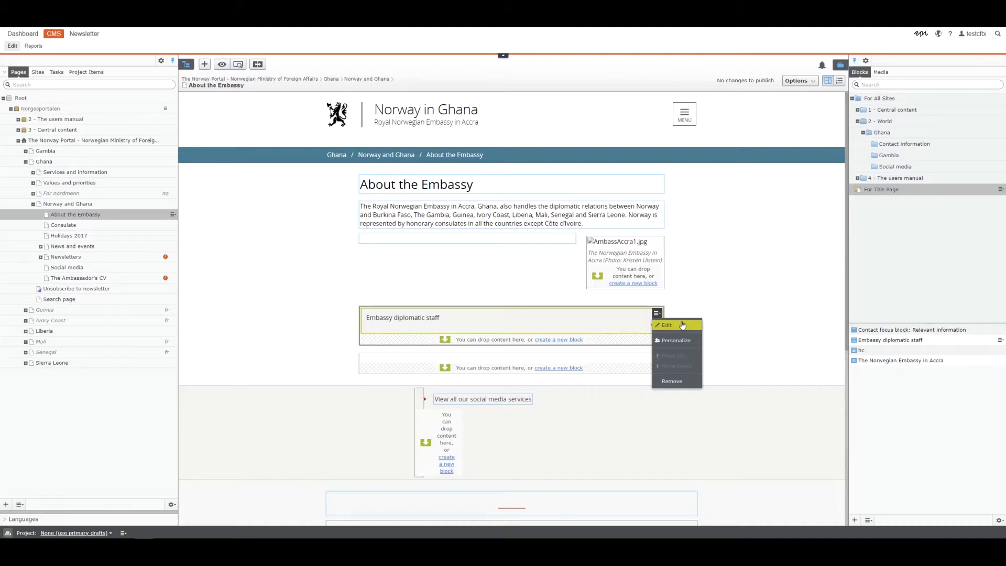
pyautogui.click(666, 325)
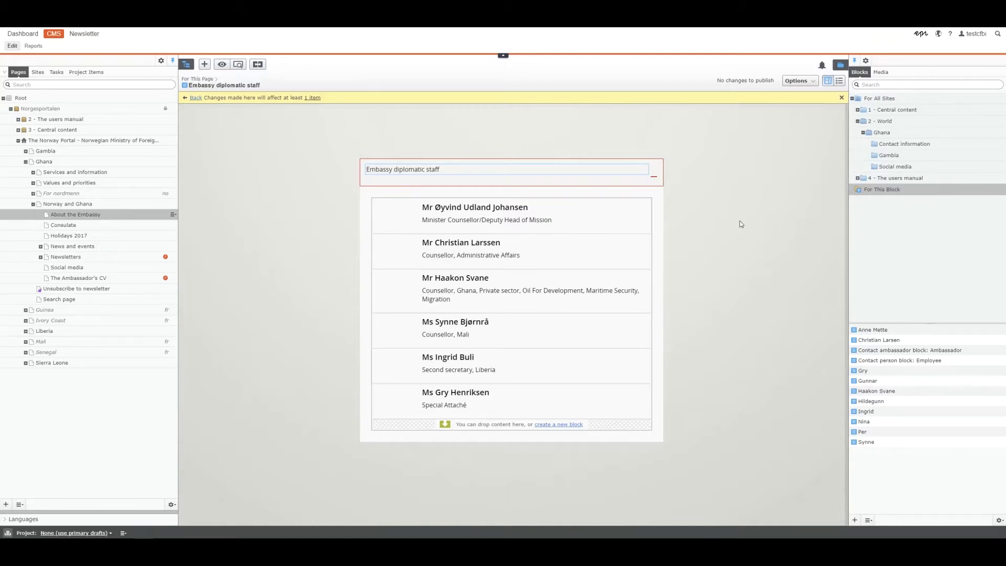
# In All Properties, create a new Contacts block named 'ambassador'
pyautogui.click(840, 82)
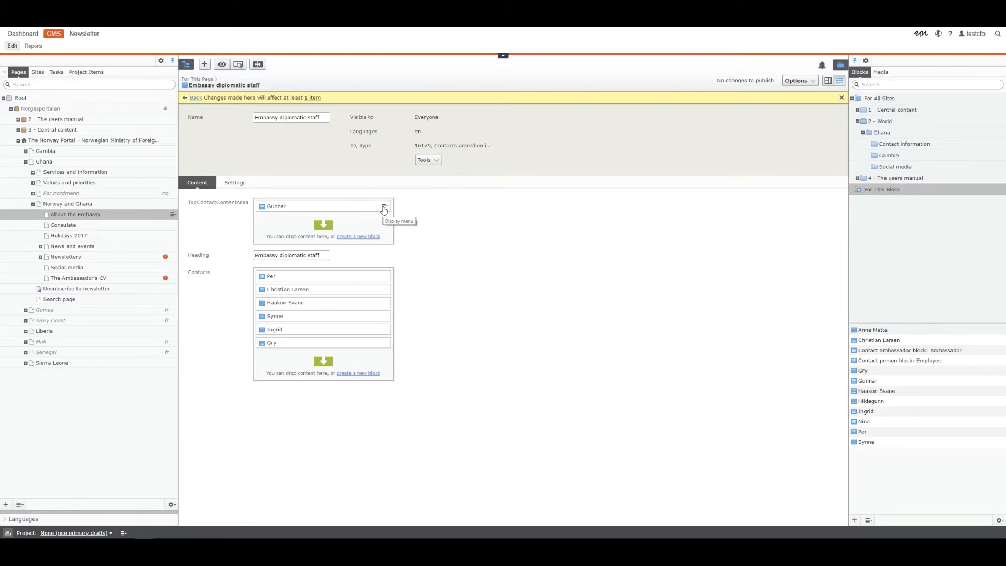
pyautogui.click(369, 375)
pyautogui.write('ambassad')
pyautogui.press('Tab')
# Create the ambassador block, then copy the top contact's full name and return
pyautogui.click(795, 100)
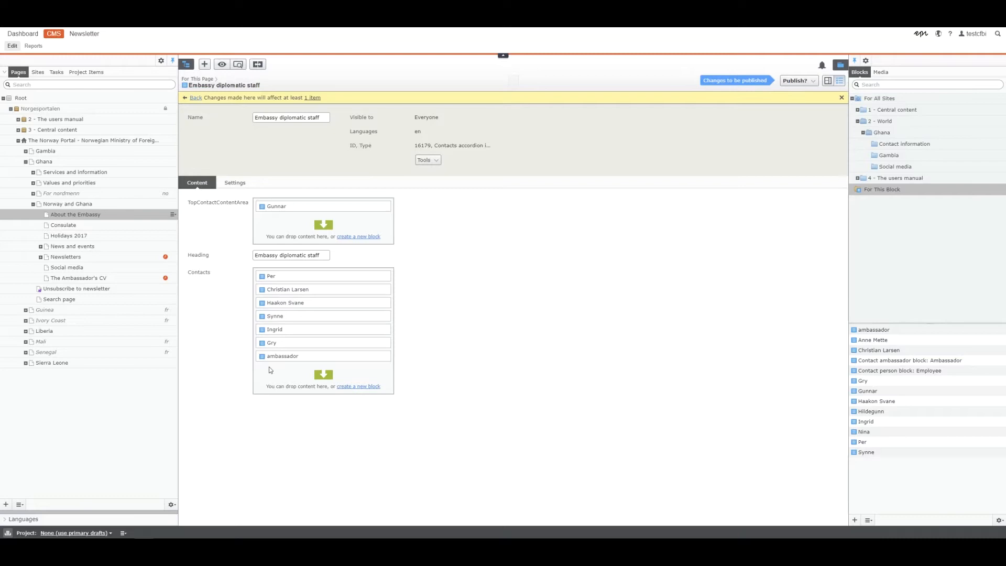
pyautogui.click(382, 207)
pyautogui.click(410, 215)
pyautogui.click(296, 203)
pyautogui.tripleClick(297, 203)
pyautogui.hotkey('ctrl', 'c')
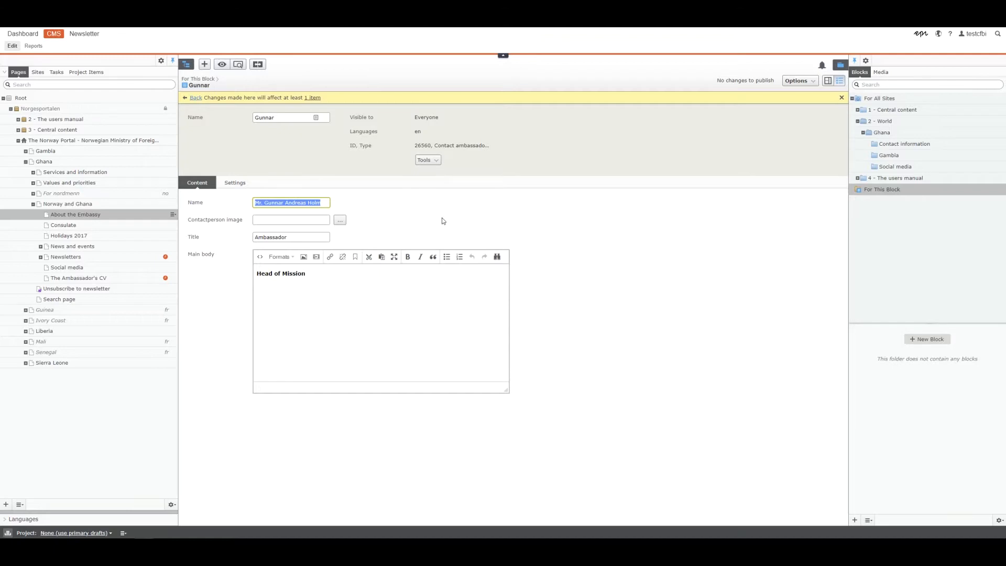
pyautogui.hotkey('alt', 'Left')
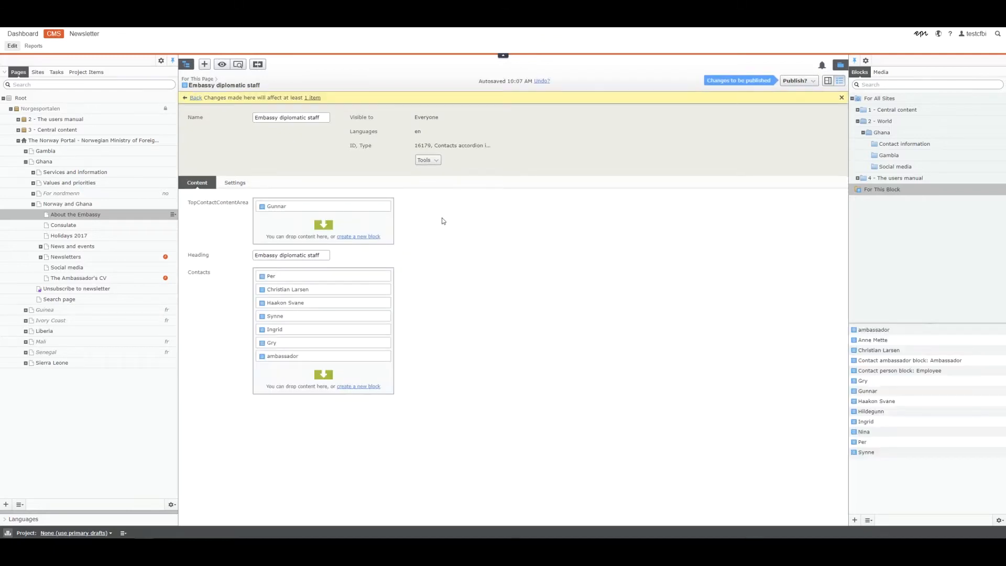
# Paste the ambassador's full name, set the title 'Ambassador', and publish the ambassador block
pyautogui.click(384, 356)
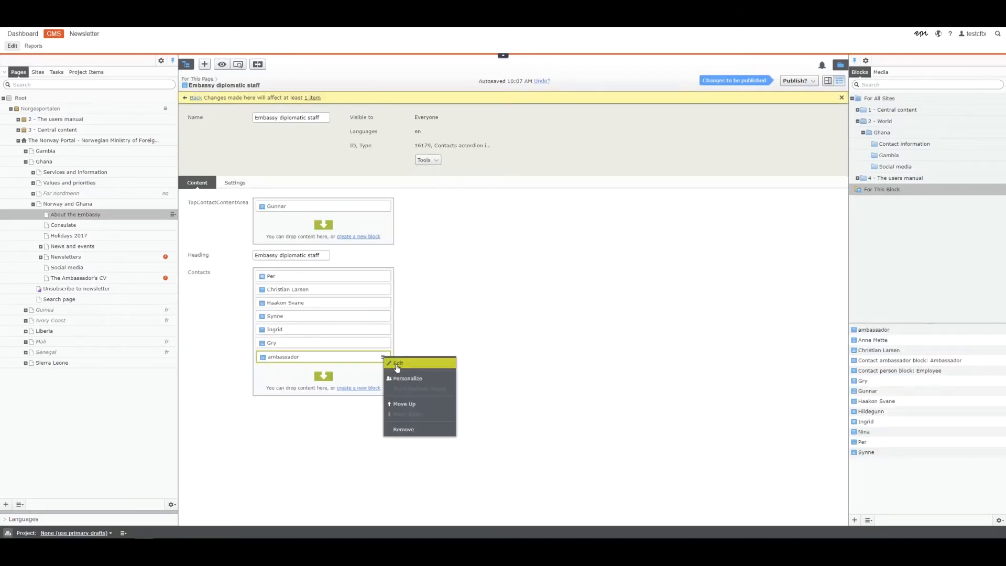
pyautogui.click(401, 376)
pyautogui.click(285, 203)
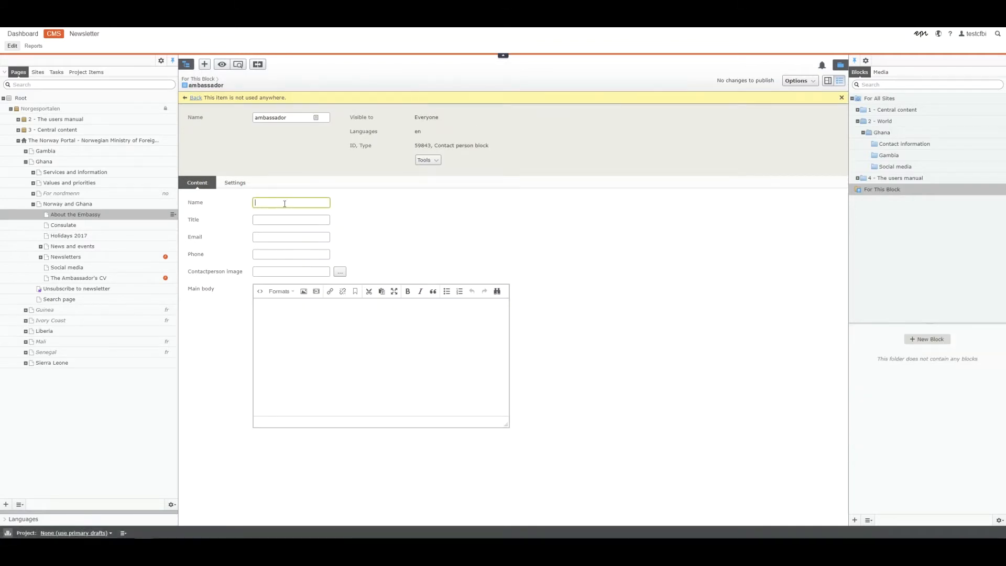
pyautogui.hotkey('ctrl', 'v')
pyautogui.click(279, 219)
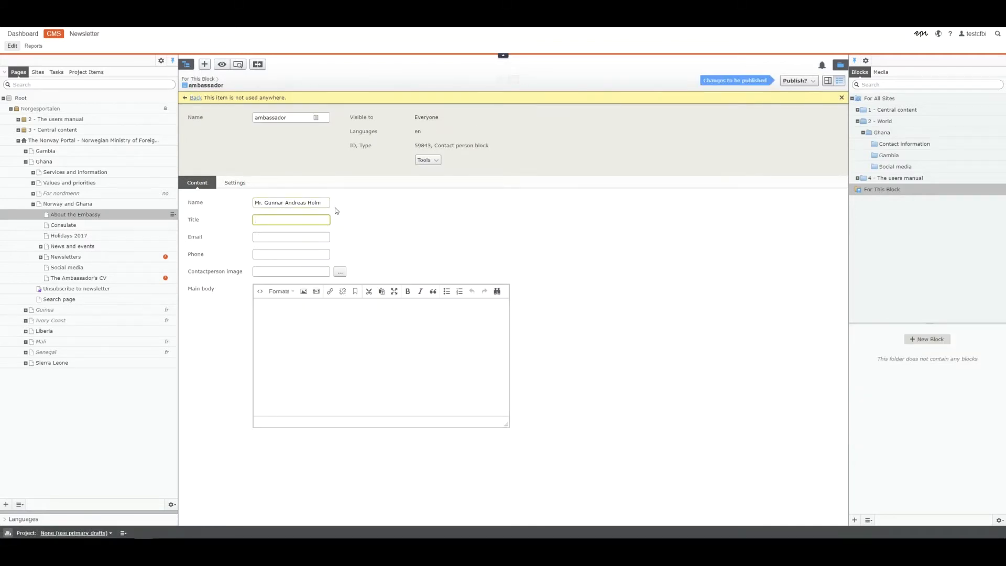
pyautogui.write('Ambassador')
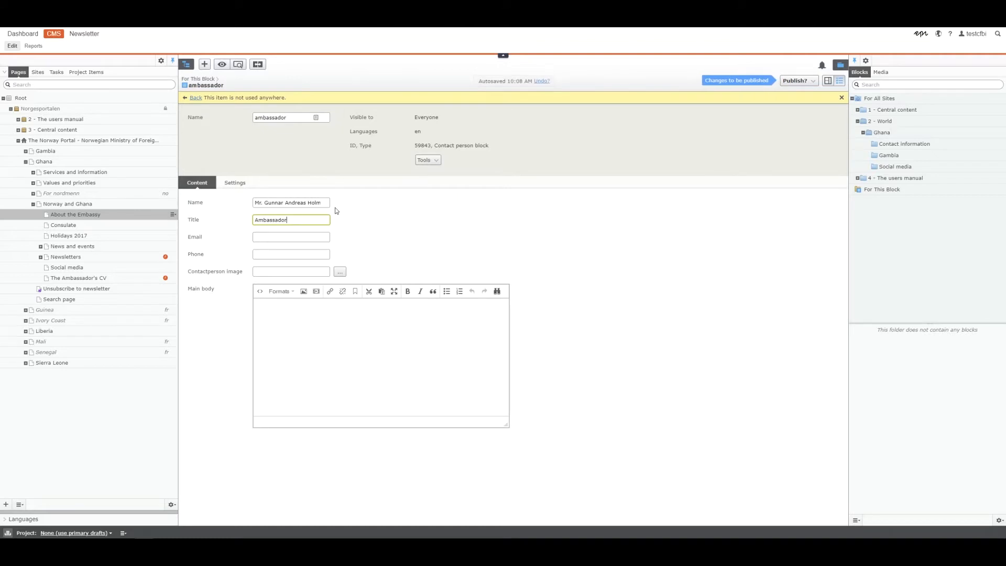
pyautogui.press('Tab')
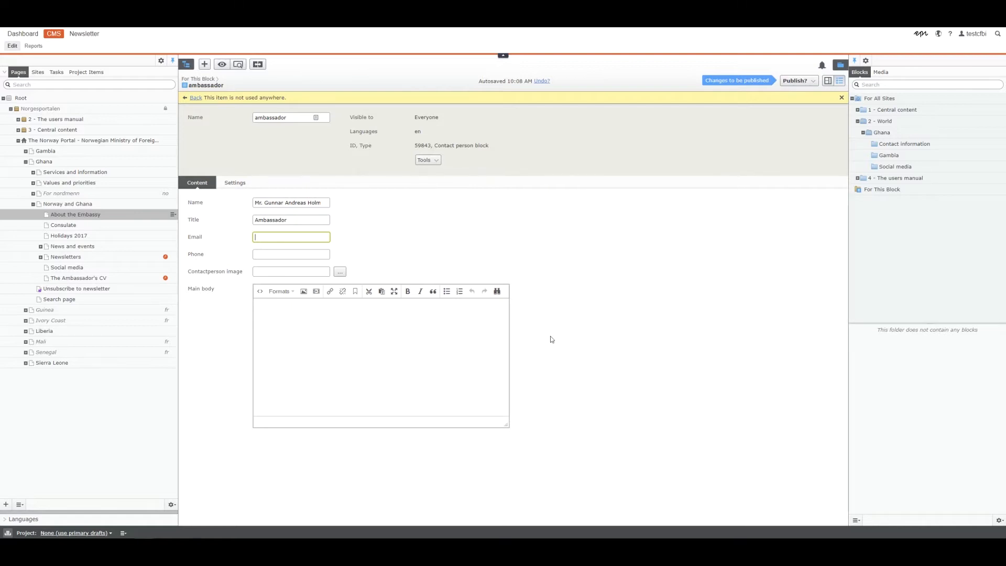
pyautogui.click(544, 289)
pyautogui.click(798, 80)
pyautogui.click(769, 118)
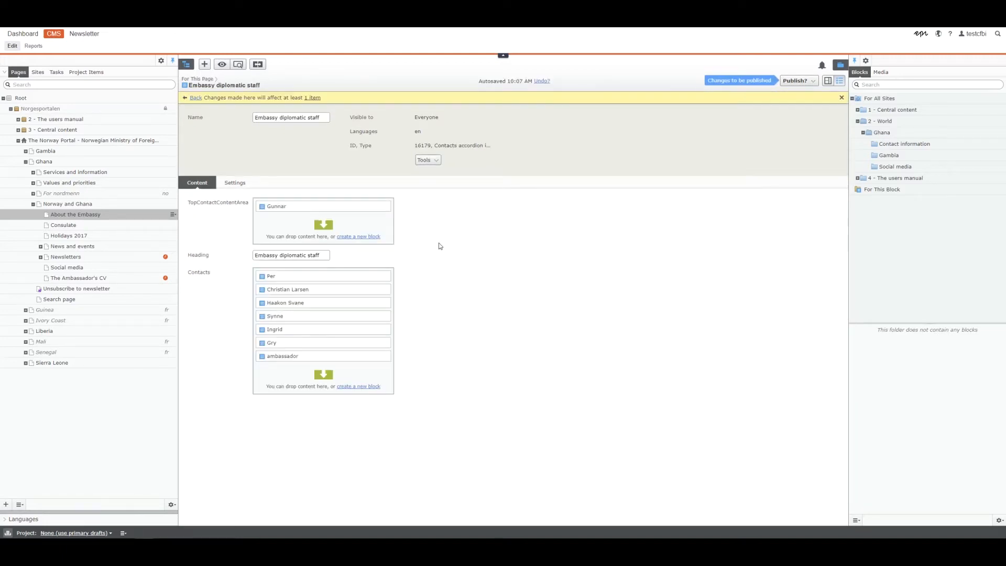
# Drag ambassador to the top of Contacts and remove the old top contact
pyautogui.moveTo(315, 357); pyautogui.dragTo(360, 277)
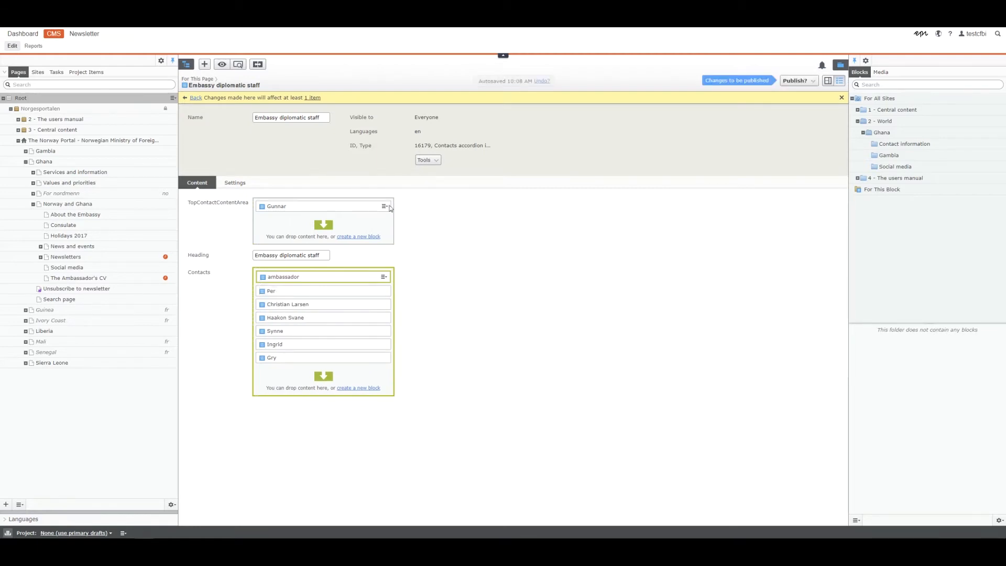
pyautogui.click(384, 207)
pyautogui.click(443, 277)
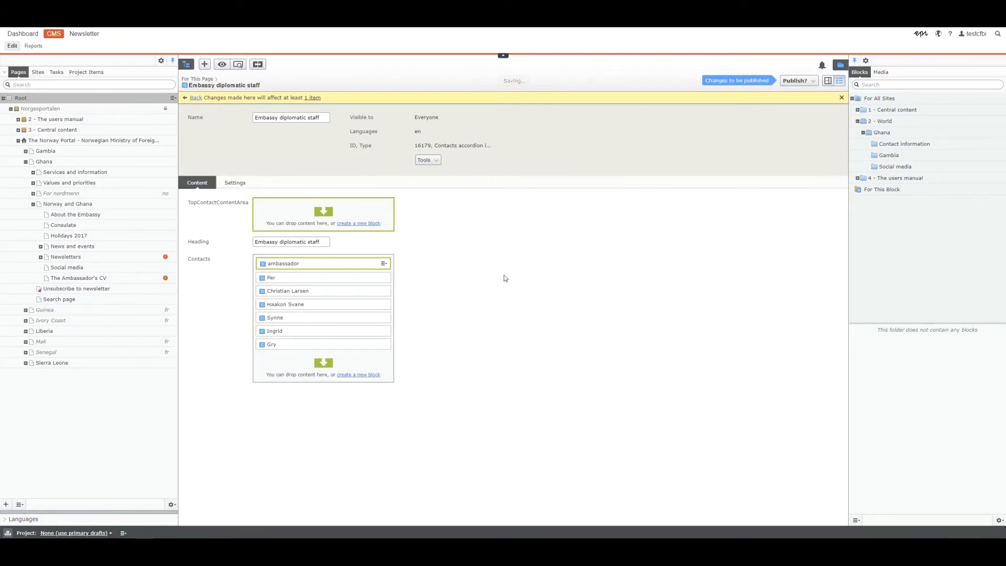
pyautogui.moveTo(189, 202); pyautogui.dragTo(253, 204)
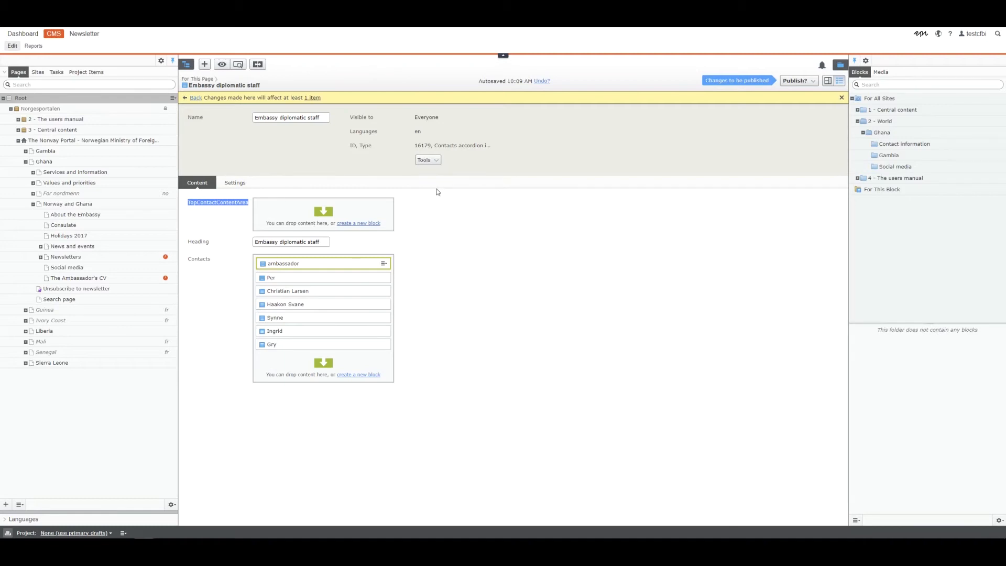
pyautogui.click(789, 81)
# Publish the staff block changes, preview them, then edit the ambassador contact
pyautogui.click(776, 117)
pyautogui.click(827, 81)
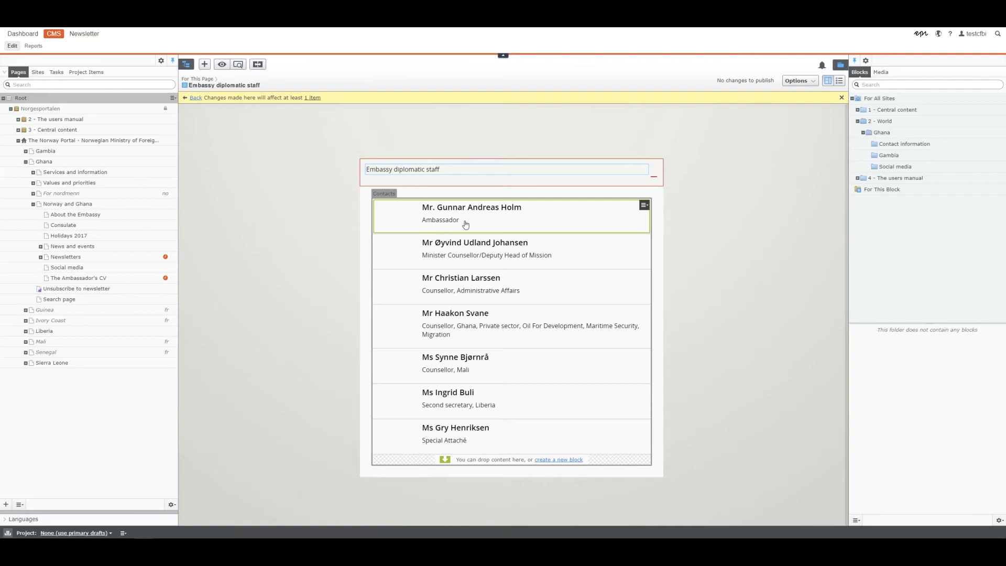
pyautogui.click(839, 80)
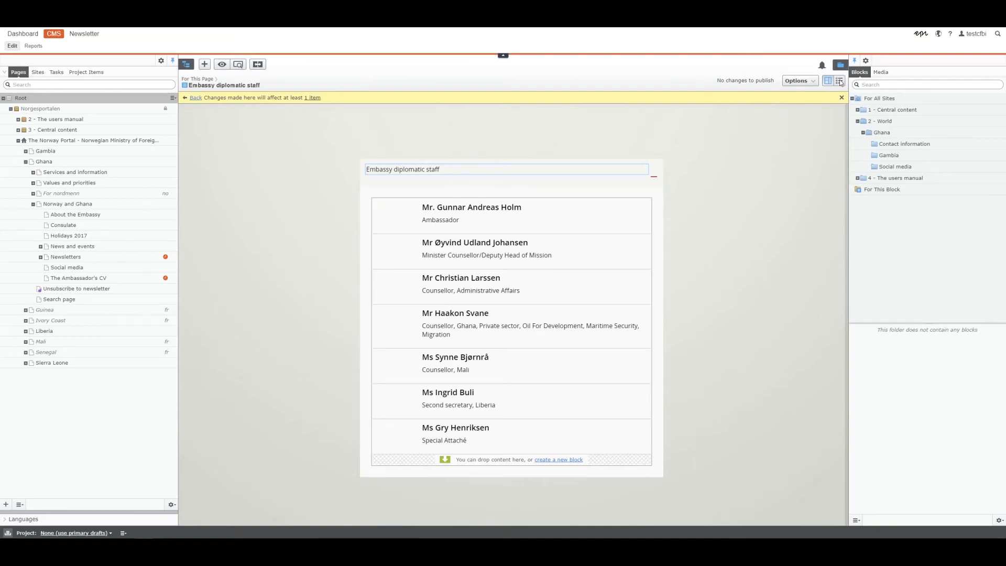
pyautogui.click(383, 263)
pyautogui.click(397, 270)
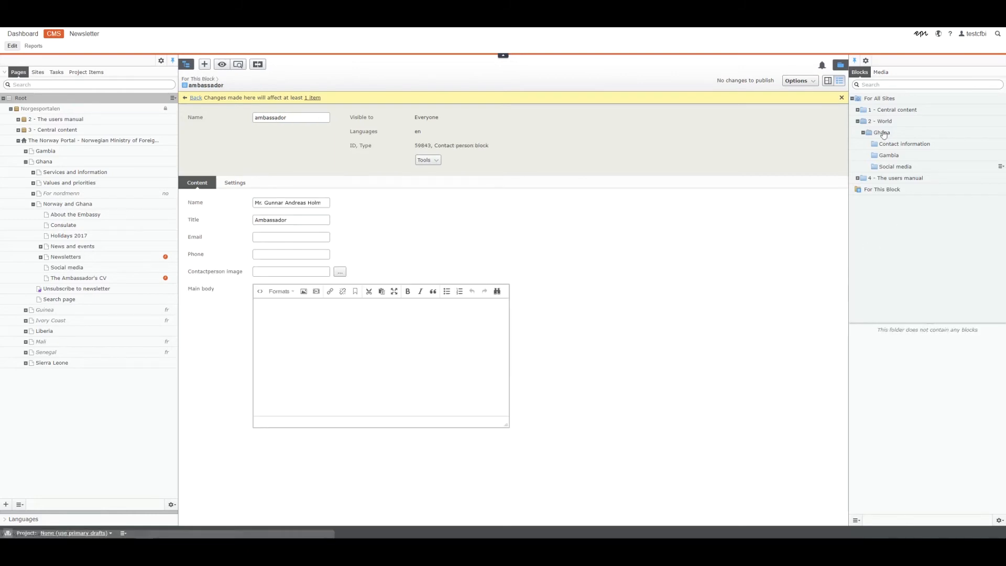
# Set cfbi_low.jpg as the ambassador's contact photo and paste his name into Main body
pyautogui.click(885, 73)
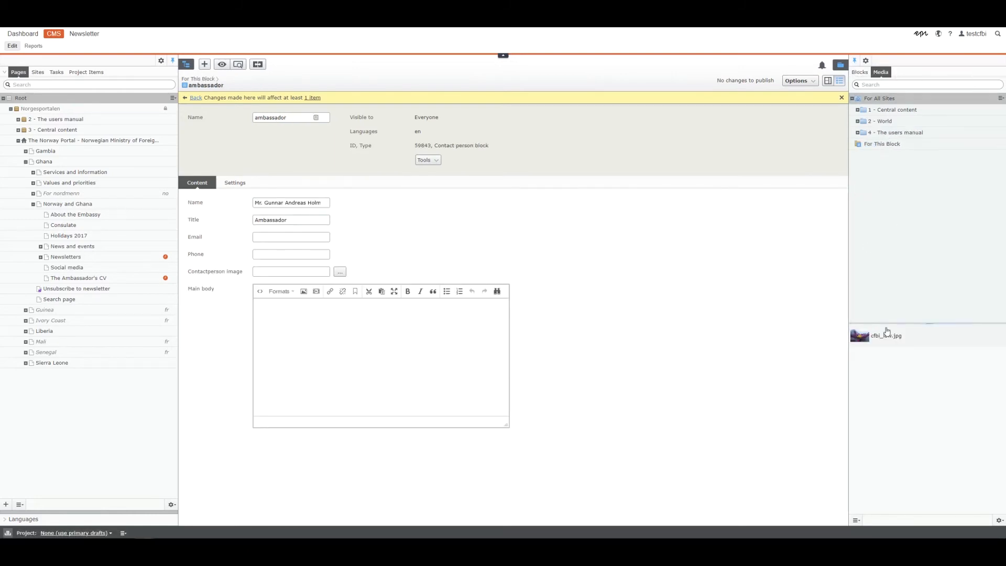
pyautogui.moveTo(874, 338); pyautogui.dragTo(325, 273)
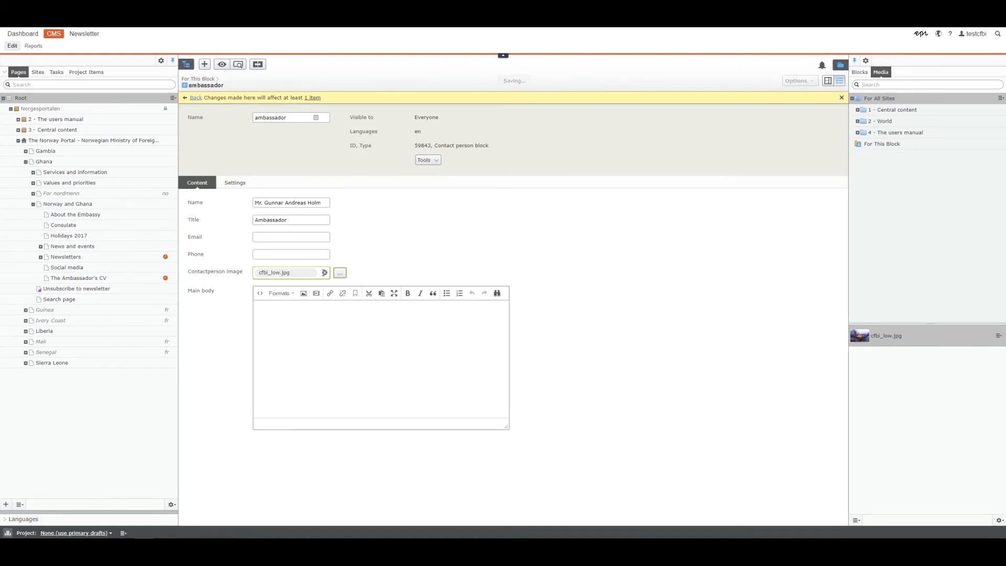
pyautogui.click(337, 339)
pyautogui.hotkey('ctrl', 'v')
pyautogui.click(681, 347)
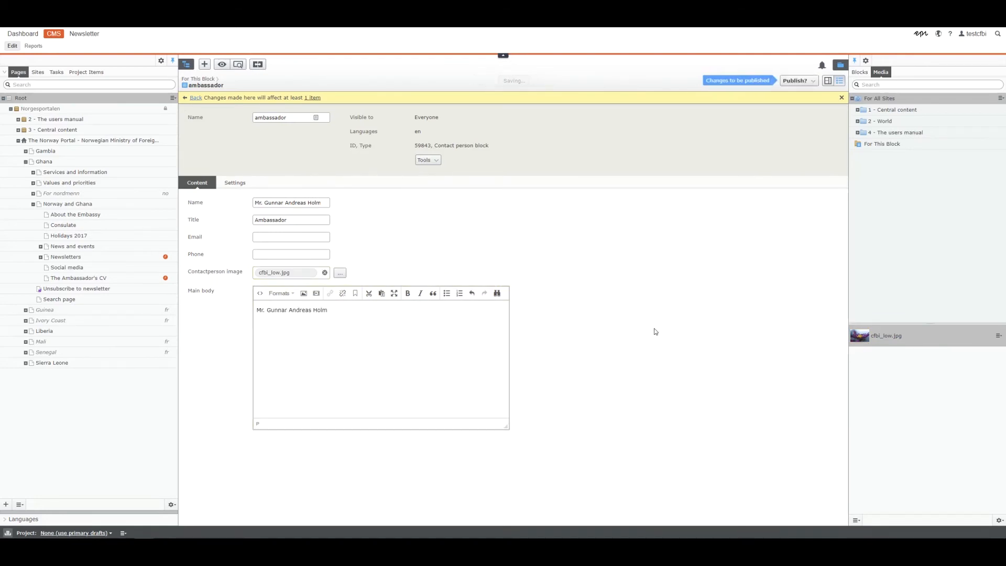
# Fill in the ambassador's e-mail address and phone number
pyautogui.click(318, 236)
pyautogui.press('Tab')
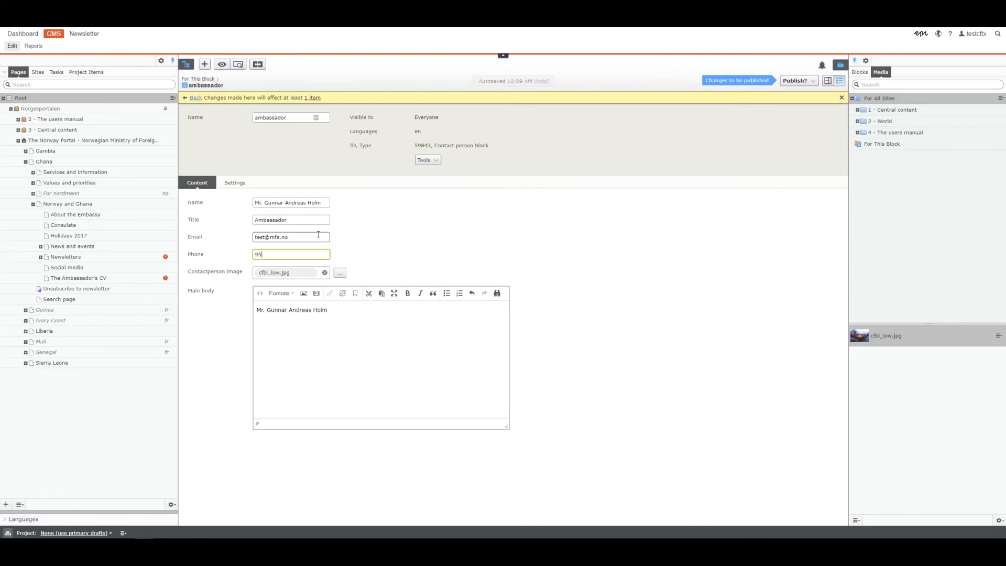
# Publish the ambassador contact's changes and preview the staff block on the page
pyautogui.click(793, 83)
pyautogui.click(759, 116)
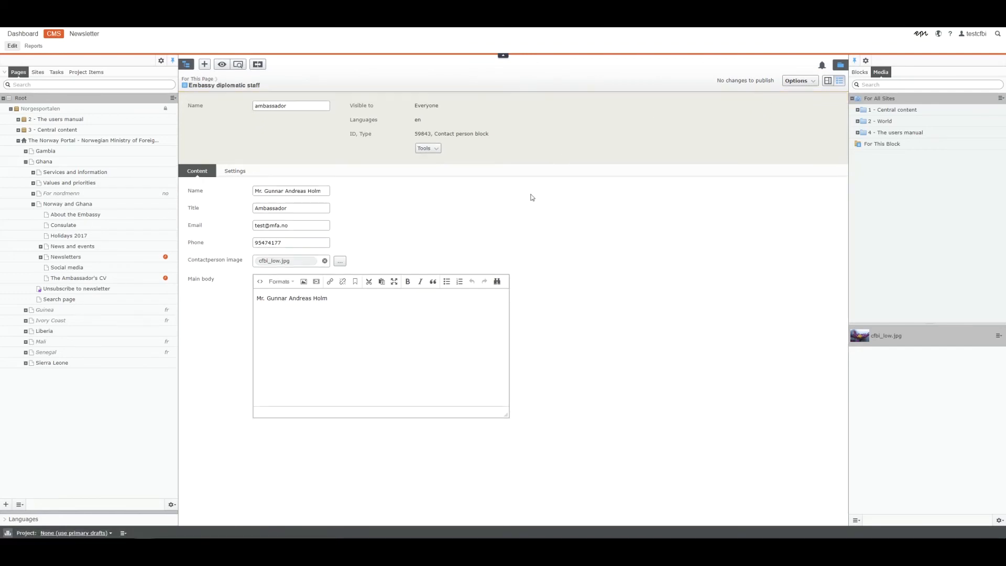
pyautogui.click(828, 80)
# Expand the staff accordion, then open the deputy head of mission's contact for editing
pyautogui.click(655, 178)
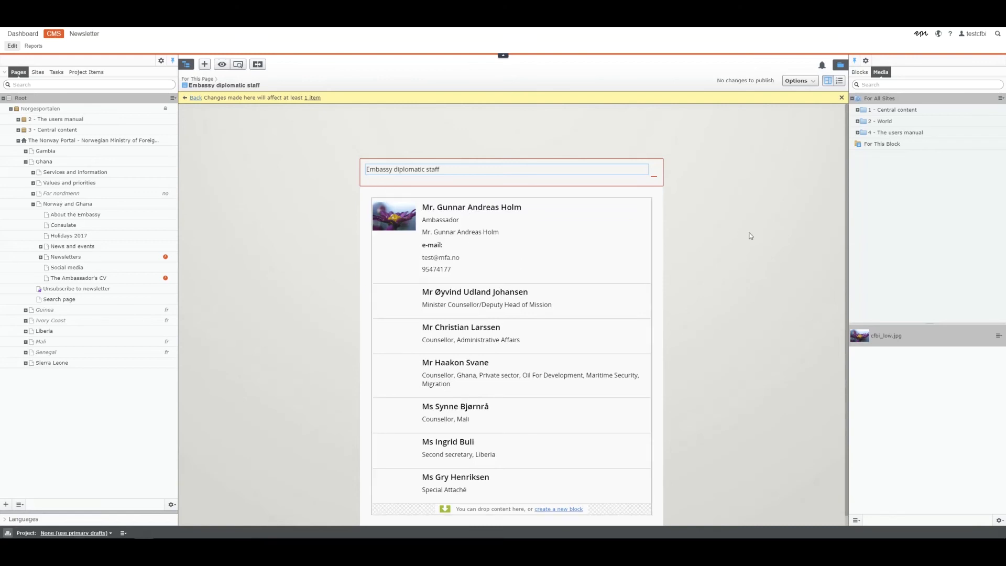
pyautogui.click(840, 81)
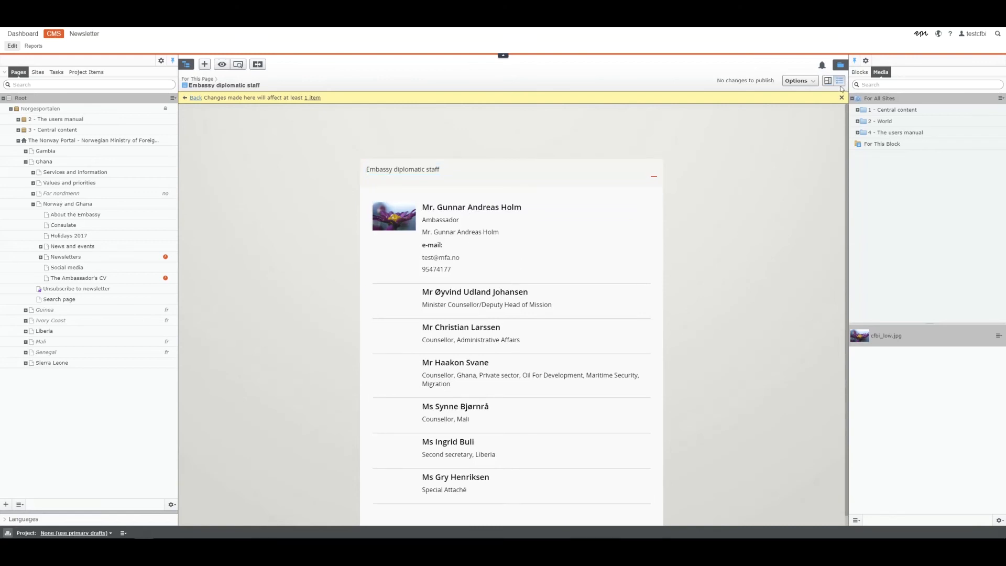
pyautogui.click(385, 277)
pyautogui.click(404, 289)
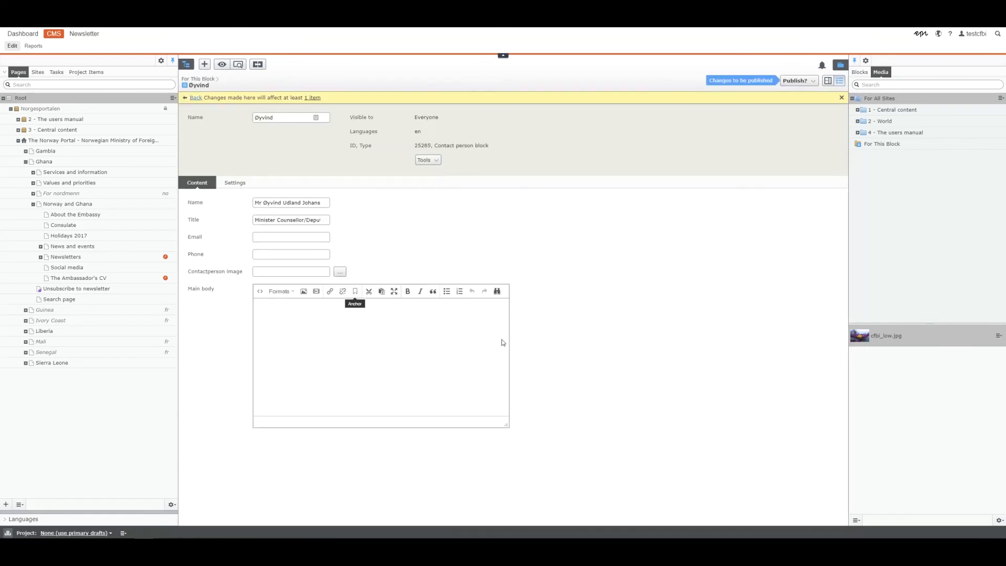
# Give this contact the cfbi_low.jpg photo and 'asdfasdfasdf' body text, then publish it
pyautogui.moveTo(891, 336); pyautogui.dragTo(304, 273)
pyautogui.click(288, 331)
pyautogui.write('asdfasdfasdf')
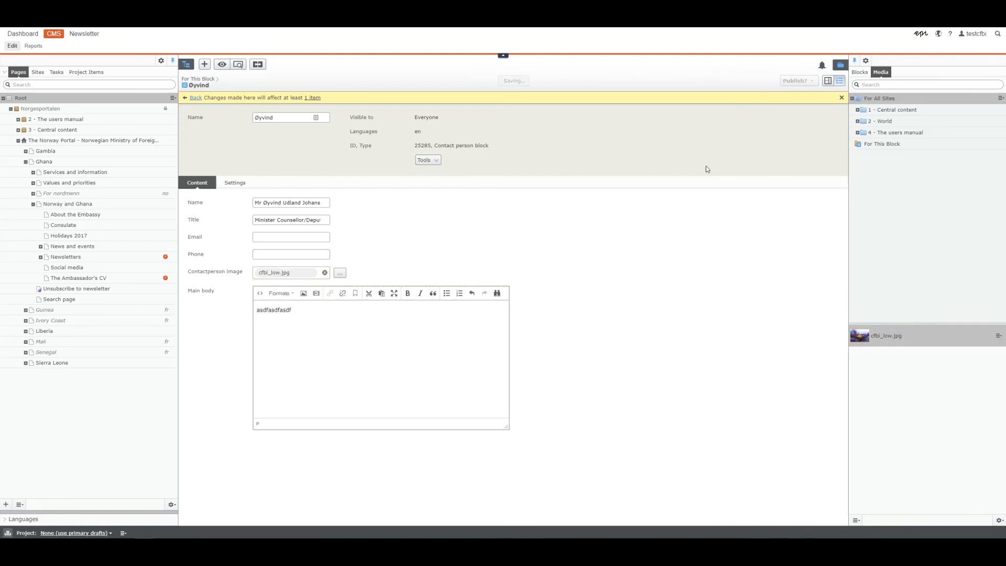
pyautogui.click(798, 81)
pyautogui.click(744, 163)
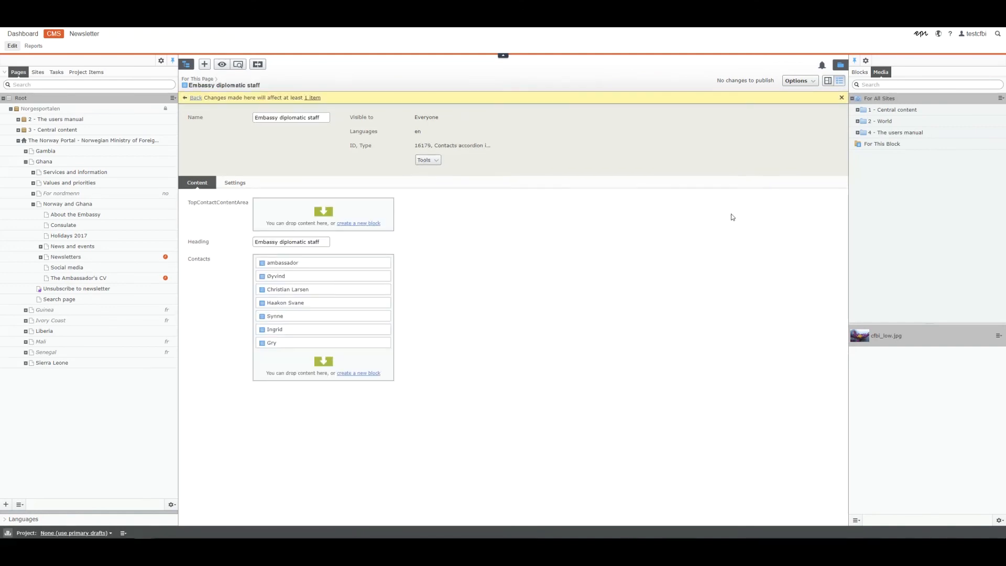
# Preview the staff accordion to check both contact photos, then return to the About the Embassy page
pyautogui.click(828, 82)
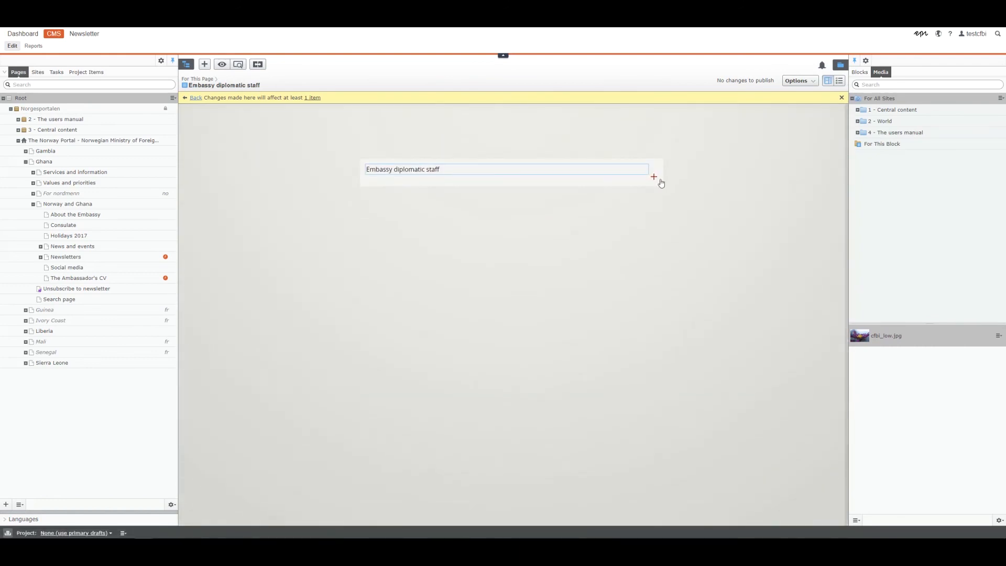
pyautogui.click(654, 177)
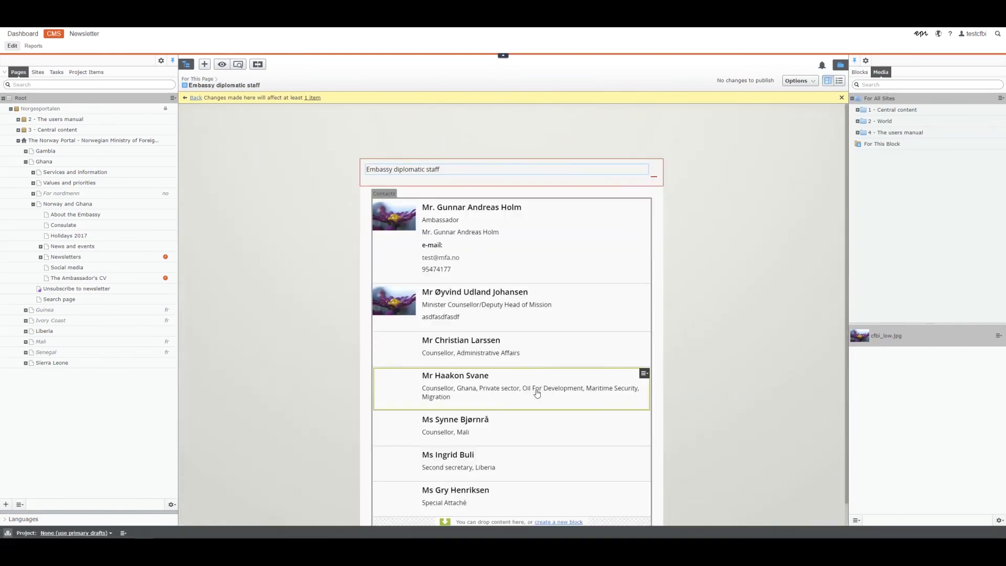
pyautogui.scroll(-1, 521, 490)
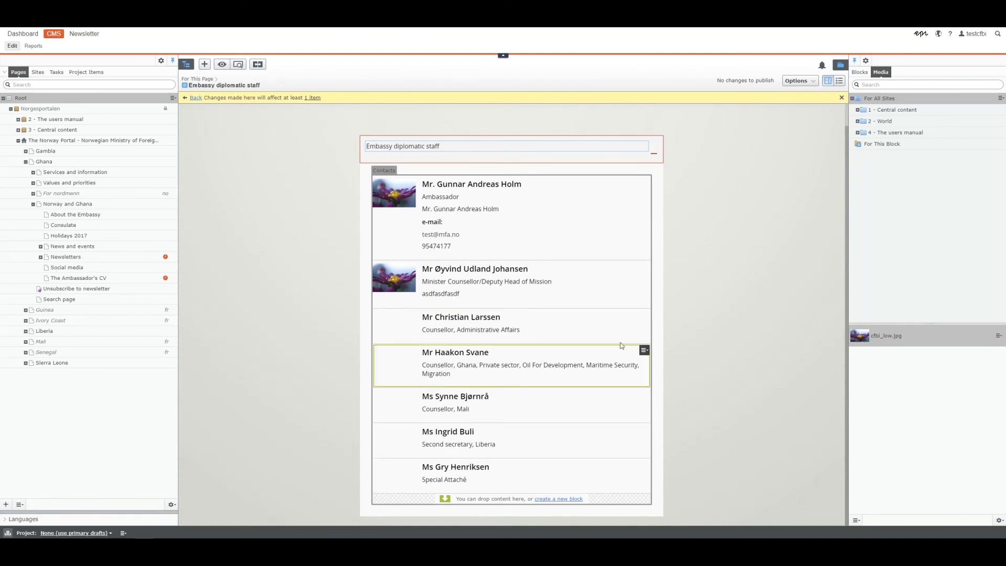
pyautogui.click(654, 153)
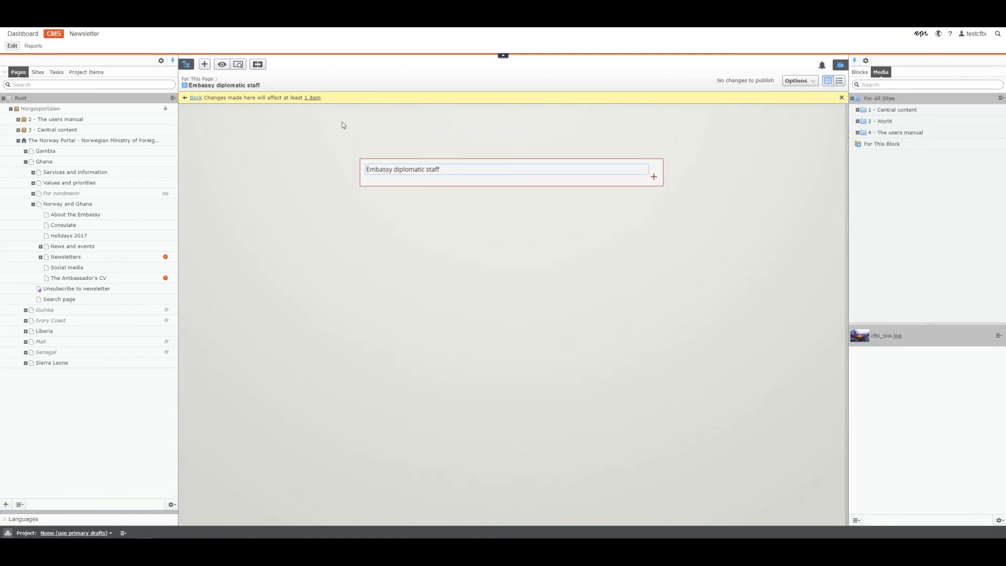
pyautogui.click(196, 99)
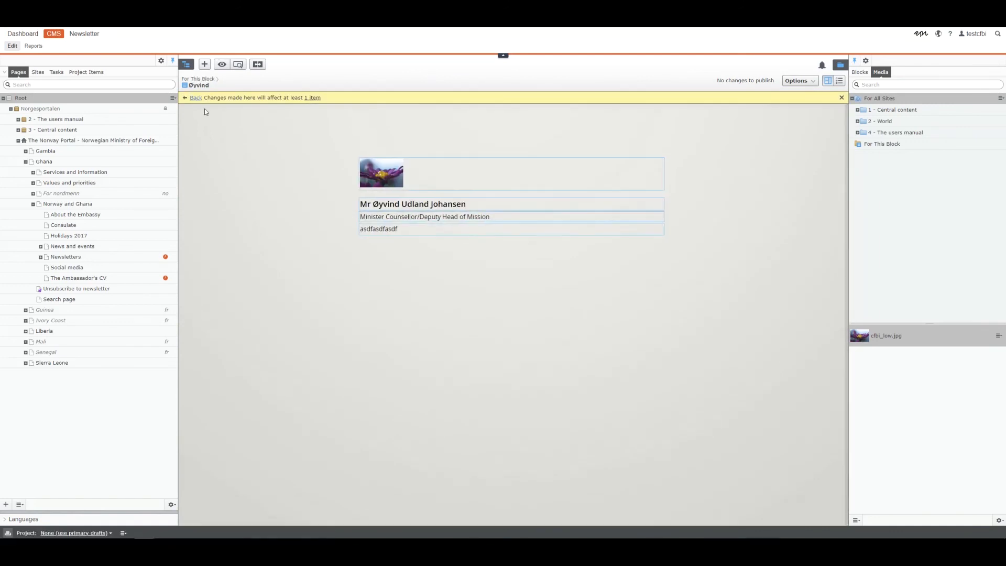
pyautogui.click(50, 216)
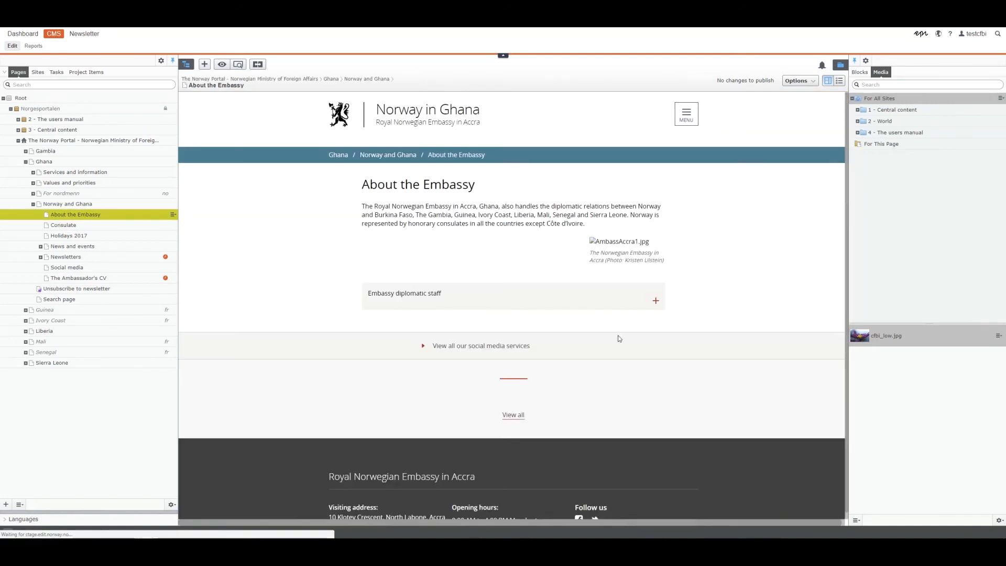